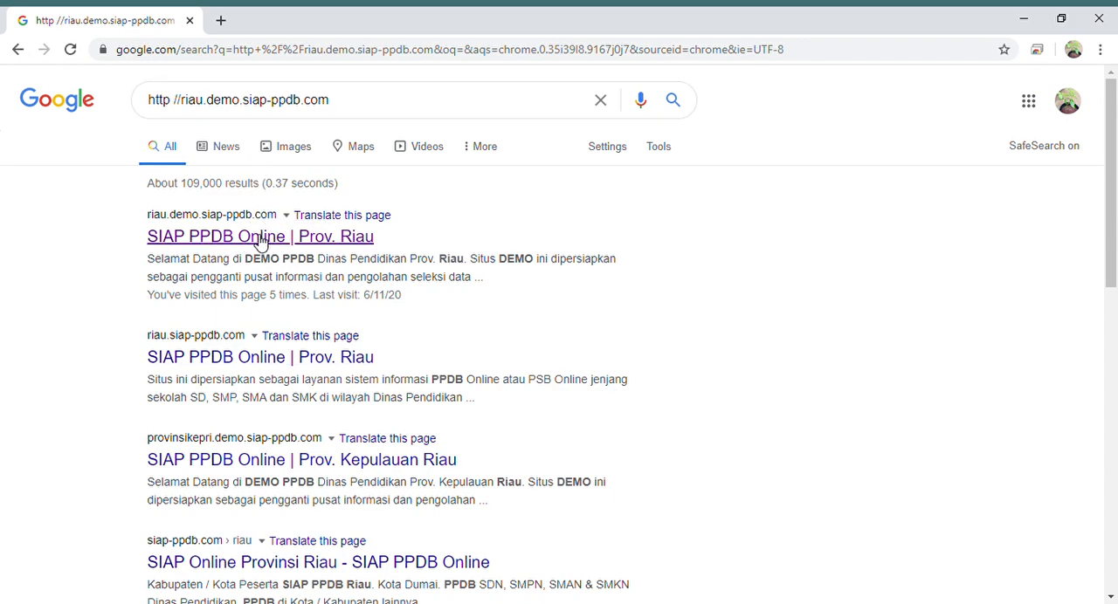
- Open the riau.demo.siap-ppdb.com demo site from the search results and start self-registration for the SMA Afirmasi path
left_click(254, 237)
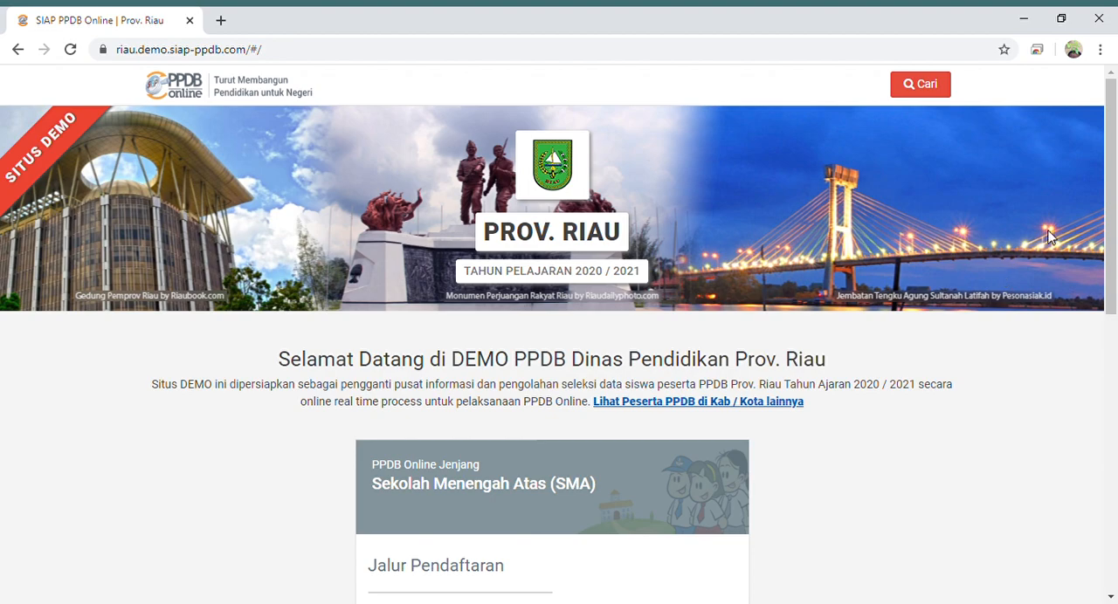
left_click_drag(1113, 155, 1115, 280)
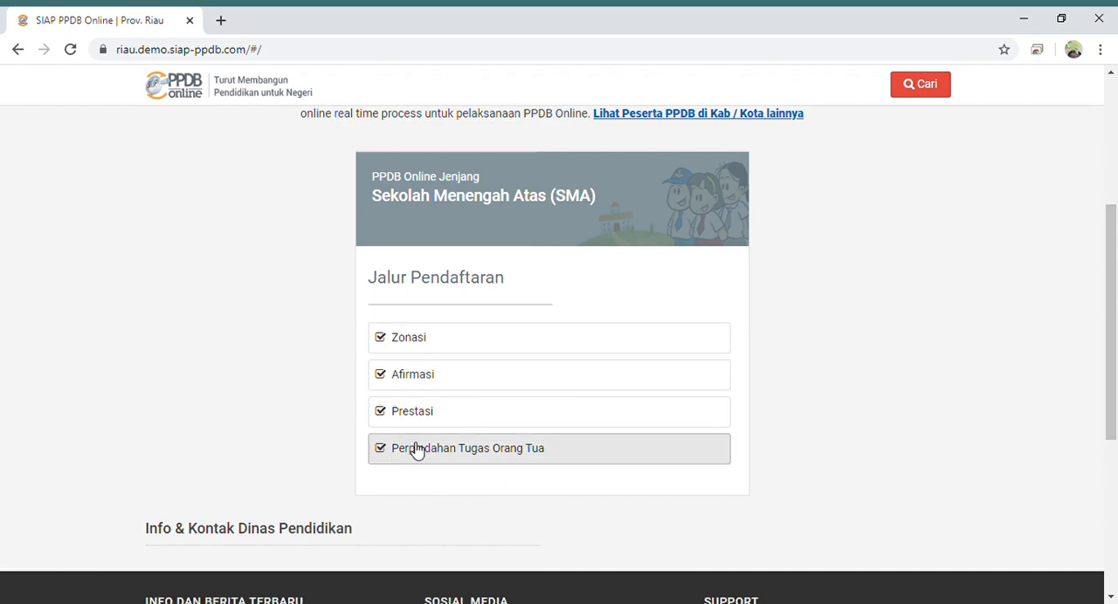
left_click(474, 386)
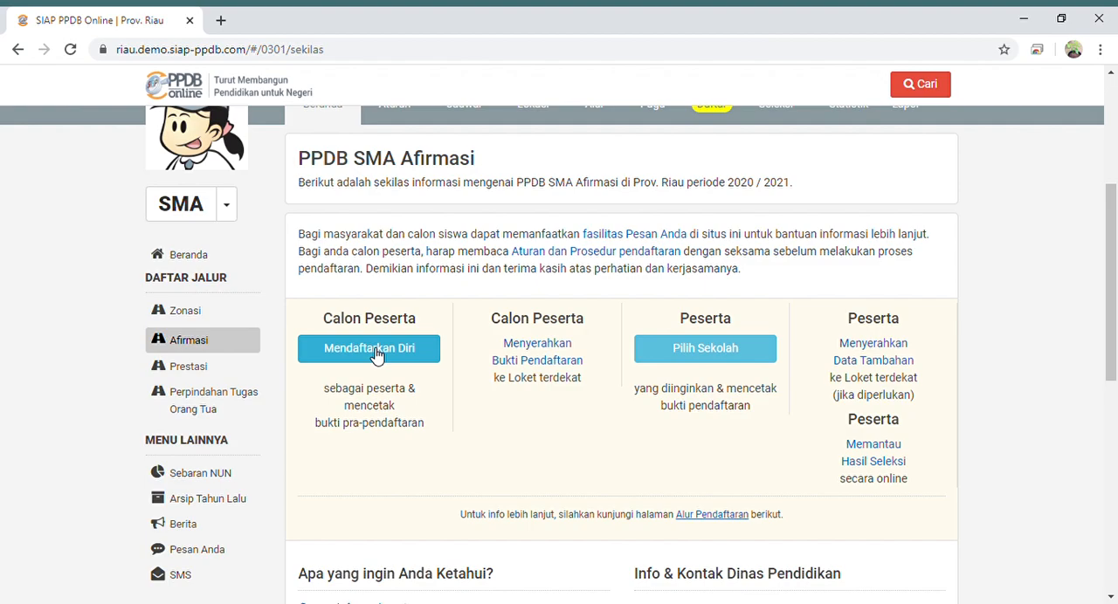
left_click(407, 362)
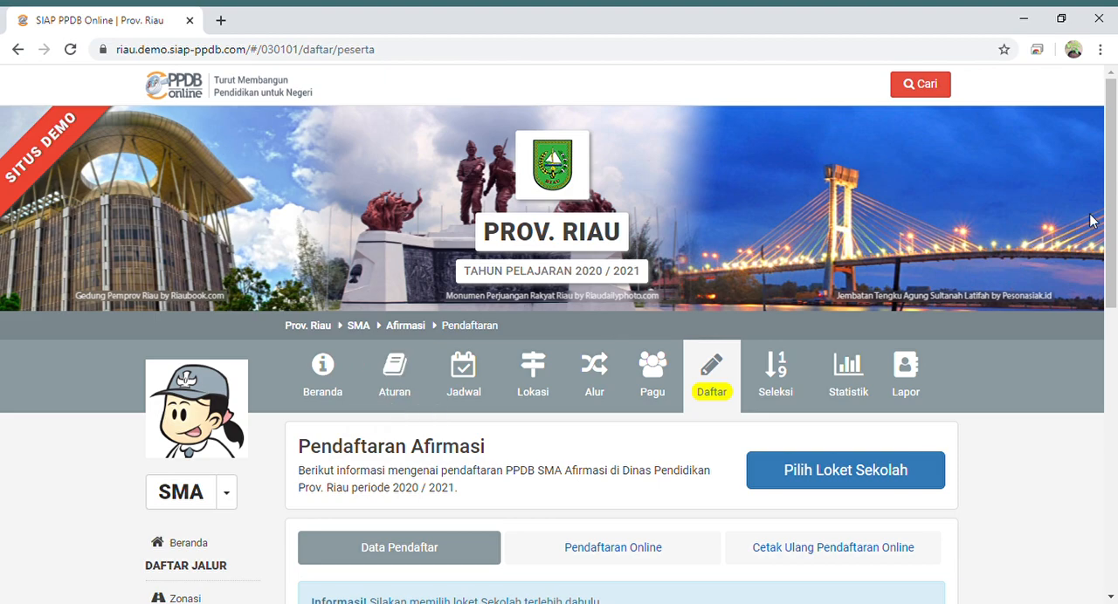
- Choose SMAN 1 SUNGAI LALA in Kab. Indragiri Hulu as the registration counter school
left_click_drag(1116, 262, 1116, 310)
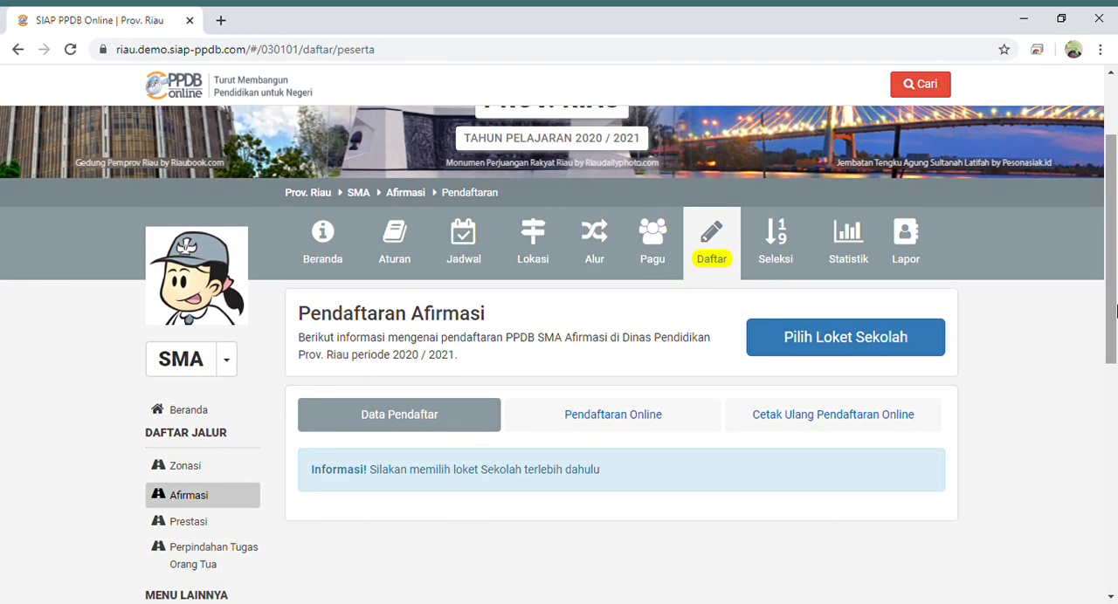
left_click(874, 347)
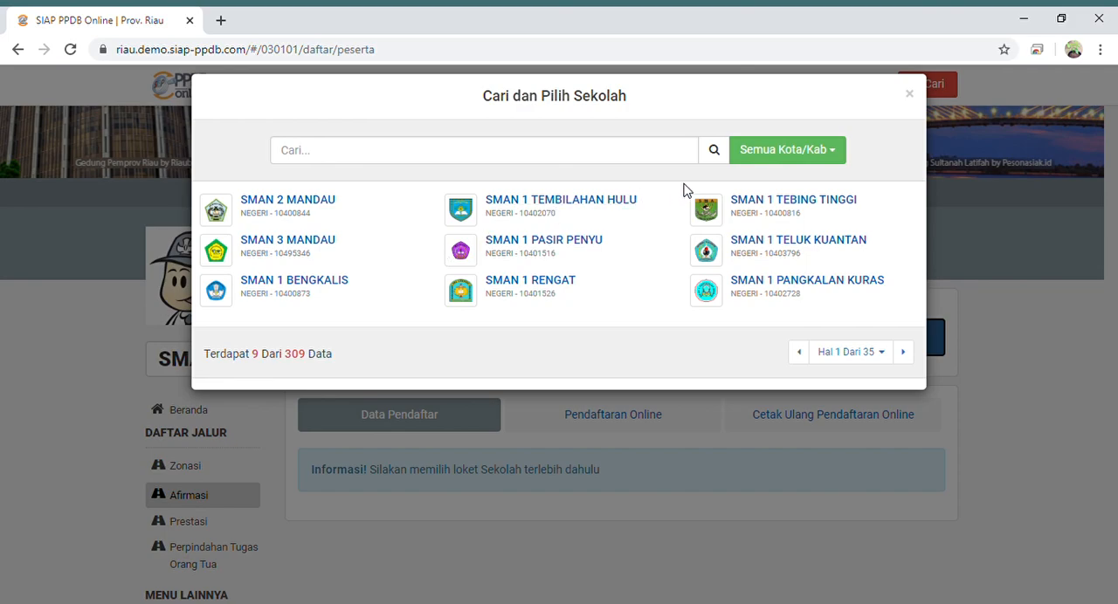
left_click(778, 161)
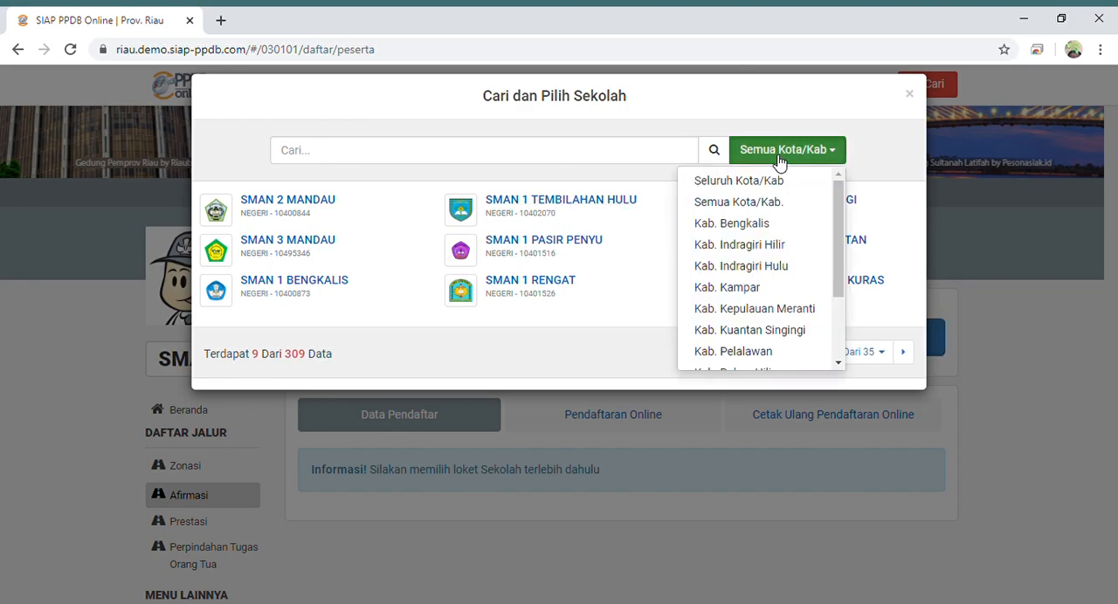
left_click(758, 266)
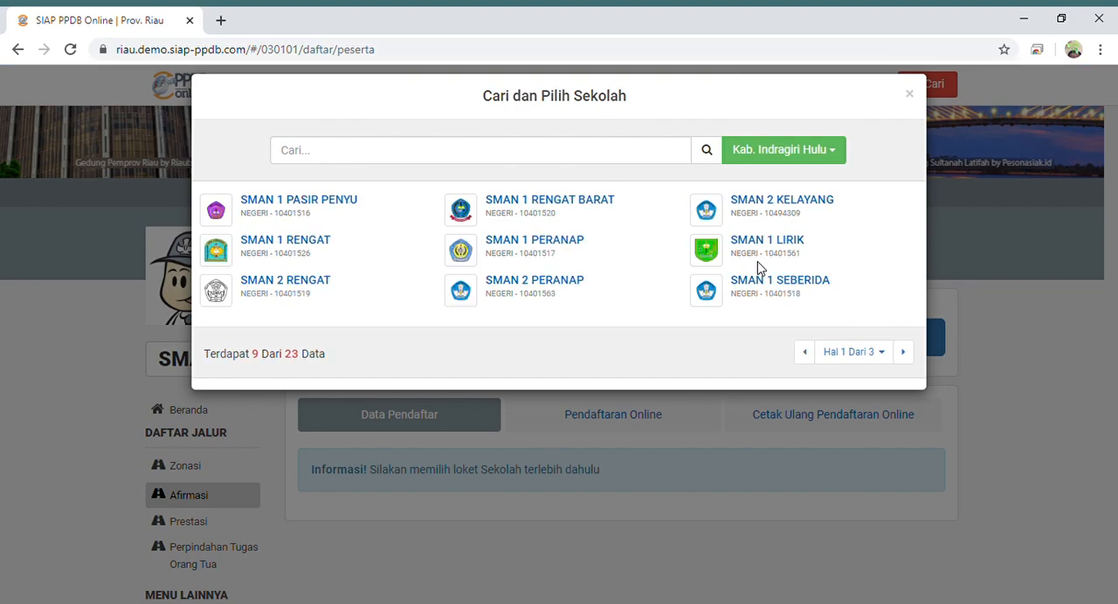
left_click(904, 353)
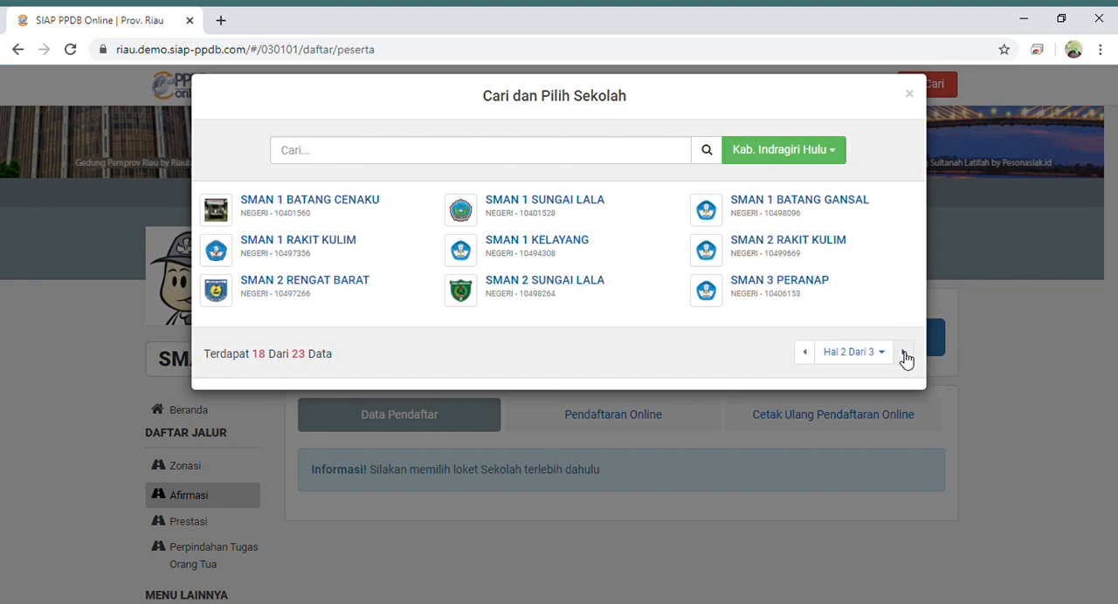
left_click(541, 201)
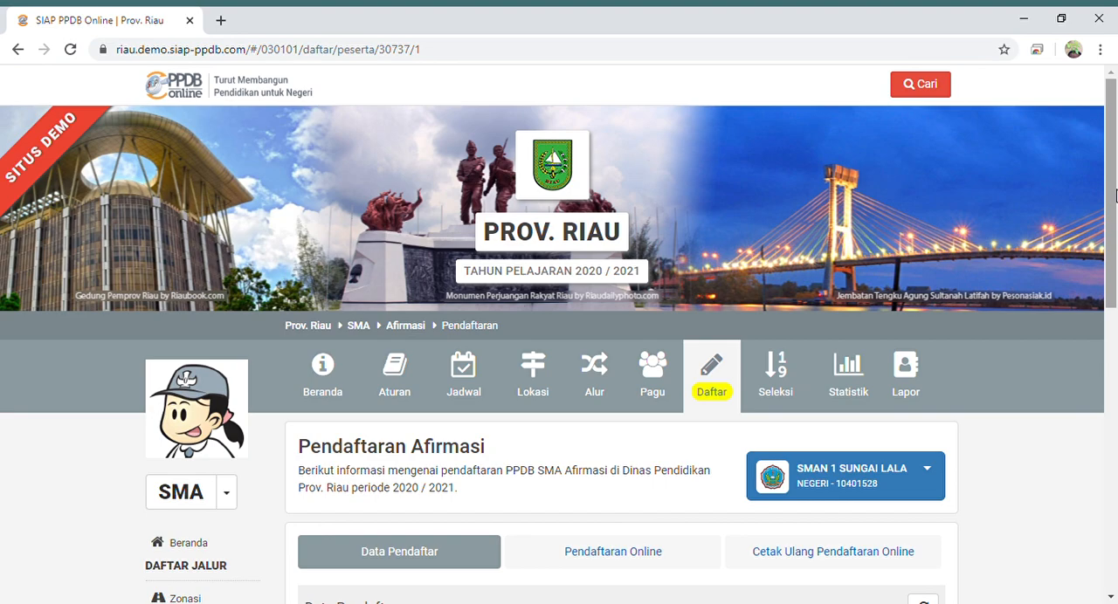
- Open the online registration form, enter the applicant's SKHUN/exam number and set the school of origin to Dalam Provinsi
left_click_drag(1115, 193, 1115, 300)
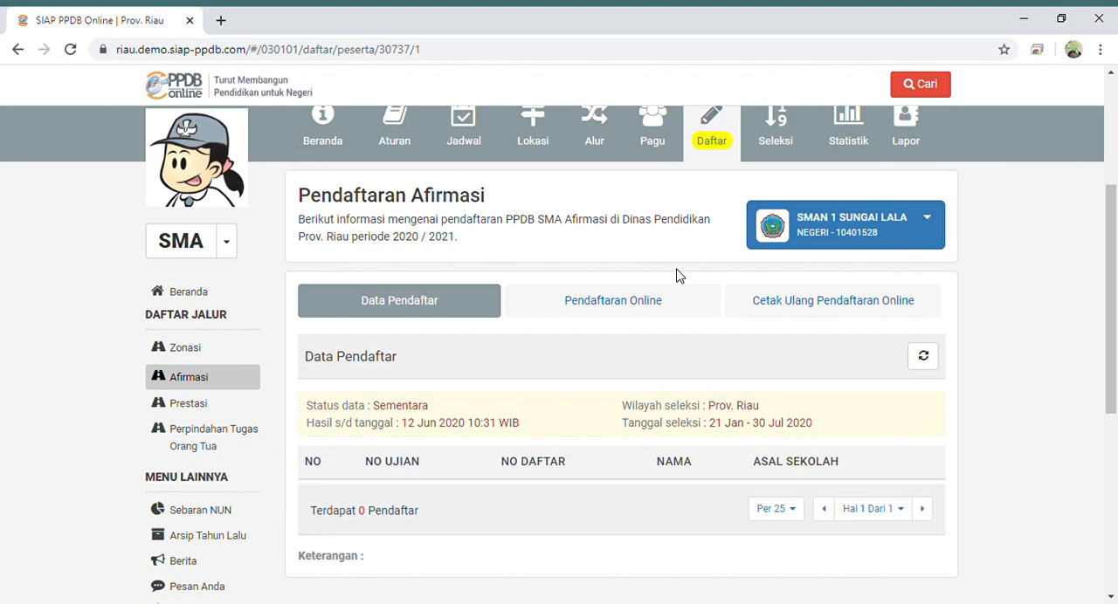
left_click(627, 306)
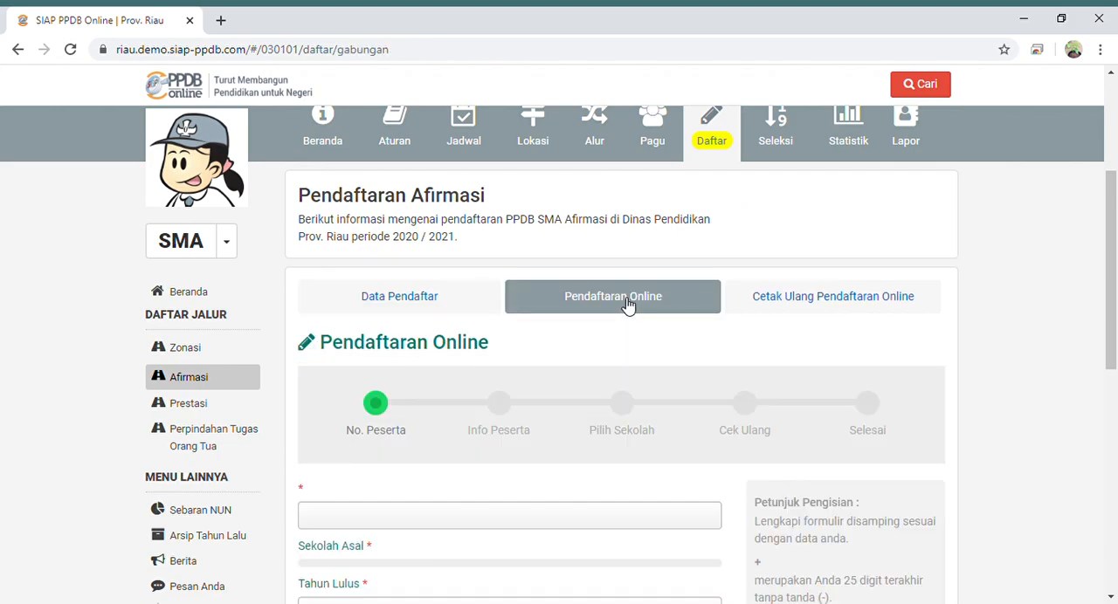
left_click_drag(1112, 253, 1113, 315)
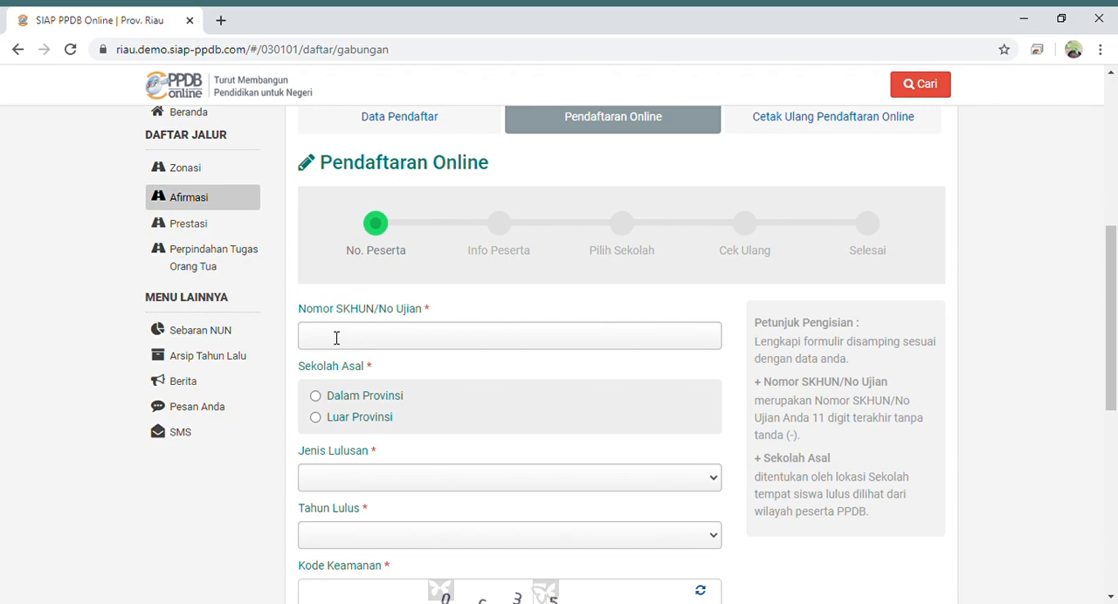
left_click(394, 345)
key("ctrl+v")
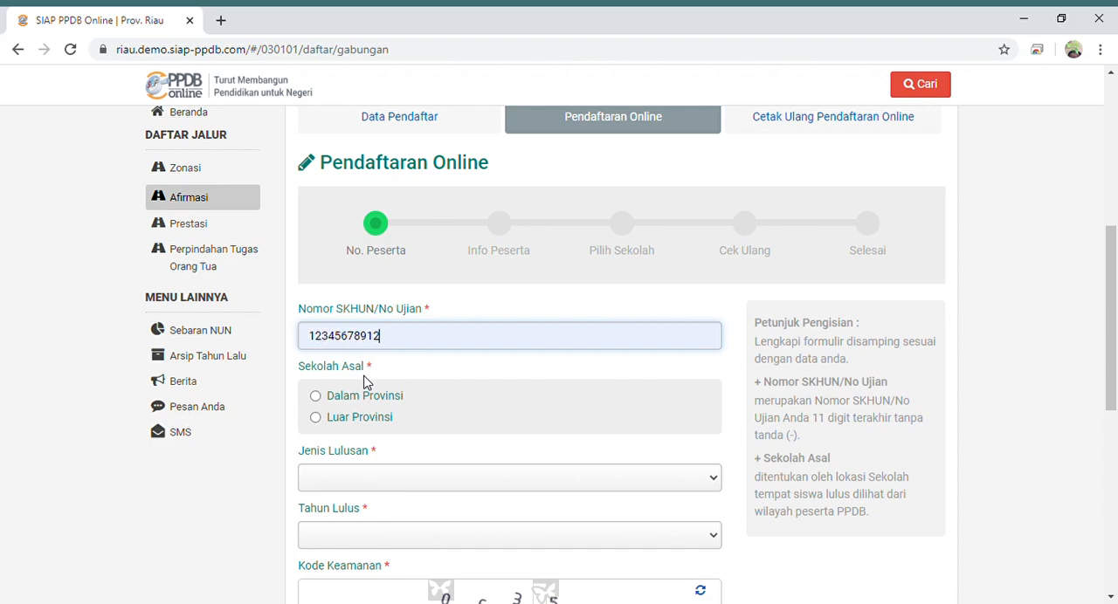
left_click(315, 396)
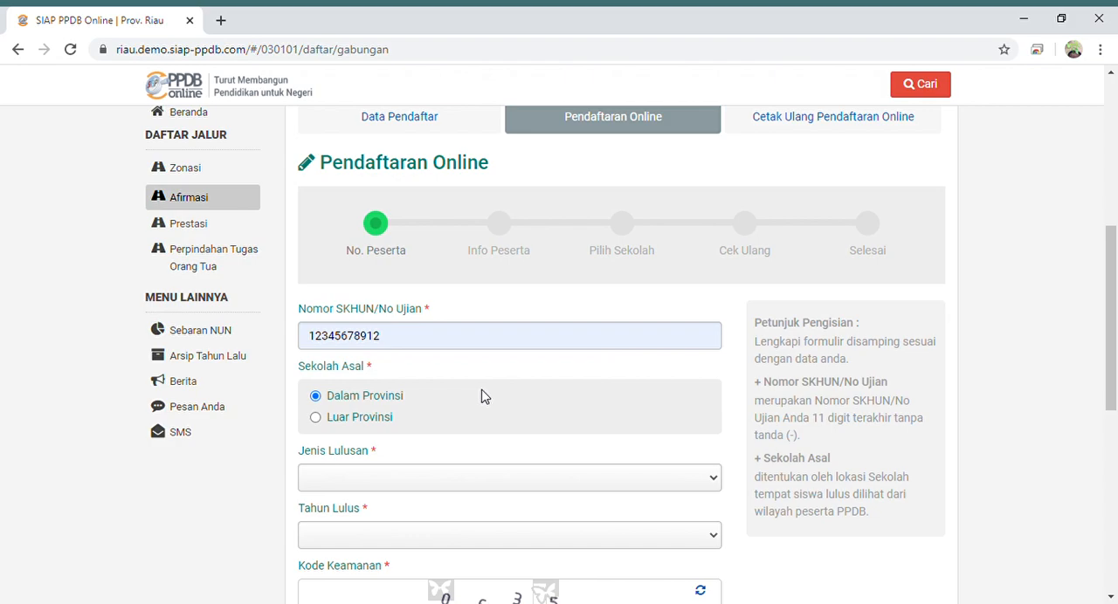
- Set Jenis Lulusan to Reguler and Tahun Lulus to 2017, enter the displayed security code, and continue to the participant information
left_click_drag(1113, 278, 1114, 345)
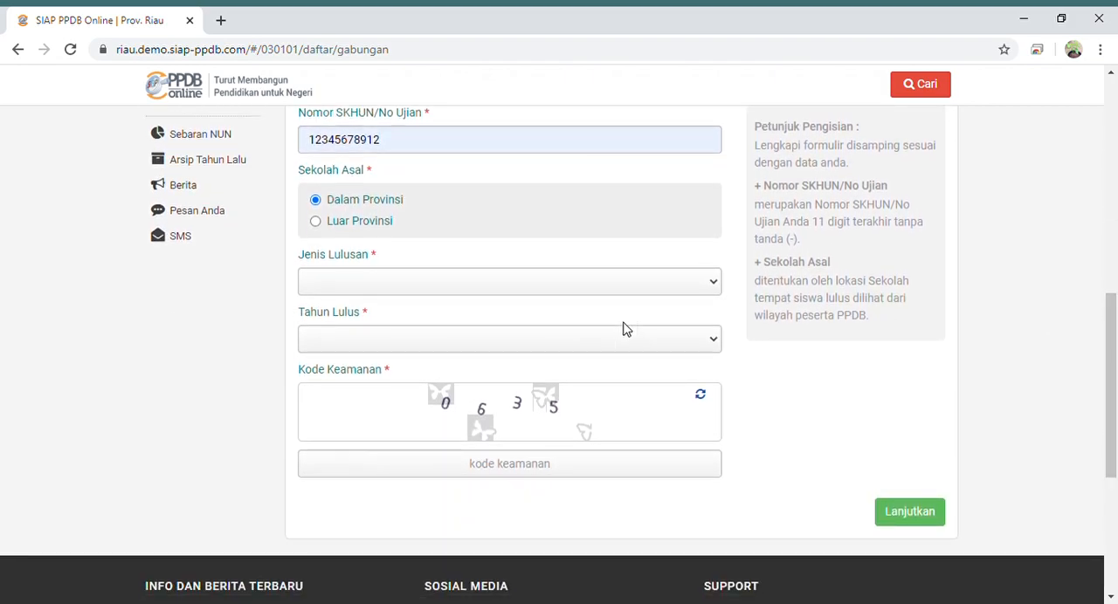
left_click(496, 281)
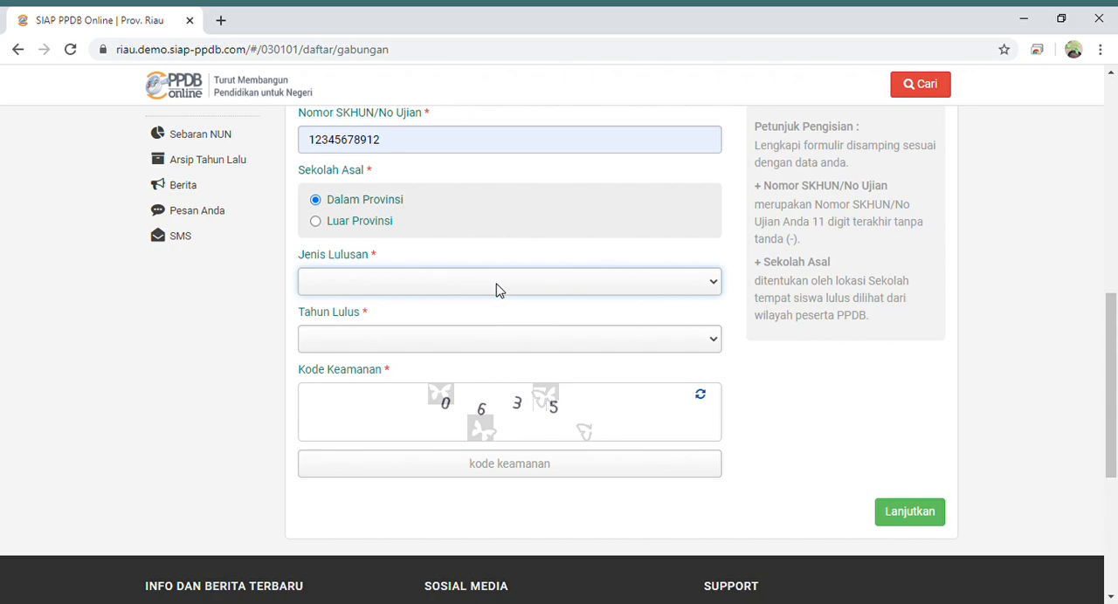
left_click(381, 309)
left_click(382, 345)
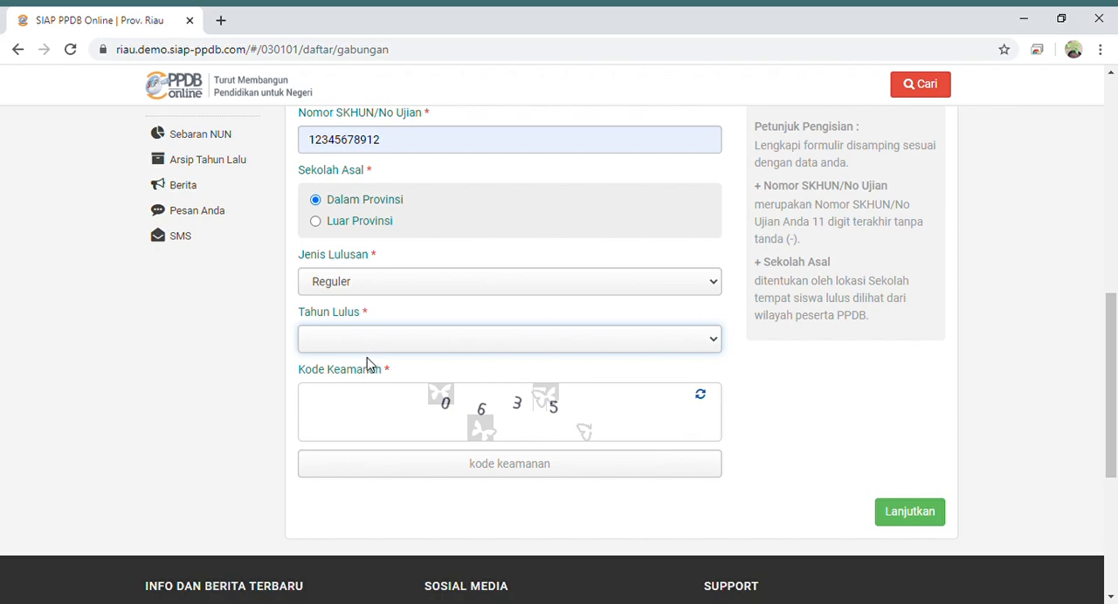
left_click(343, 414)
left_click(485, 478)
type("0635")
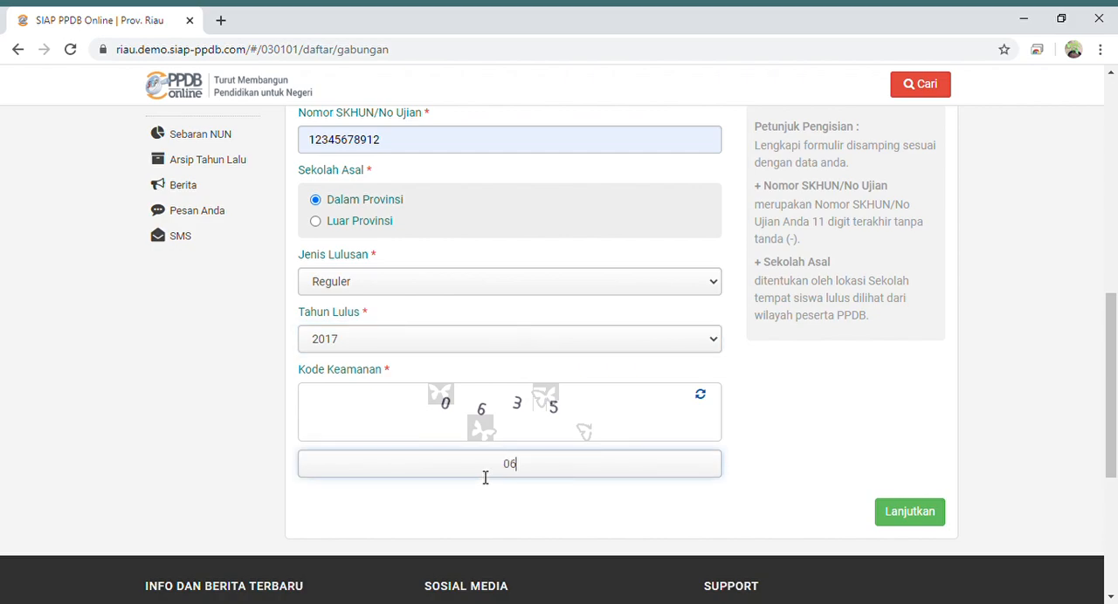
left_click(914, 516)
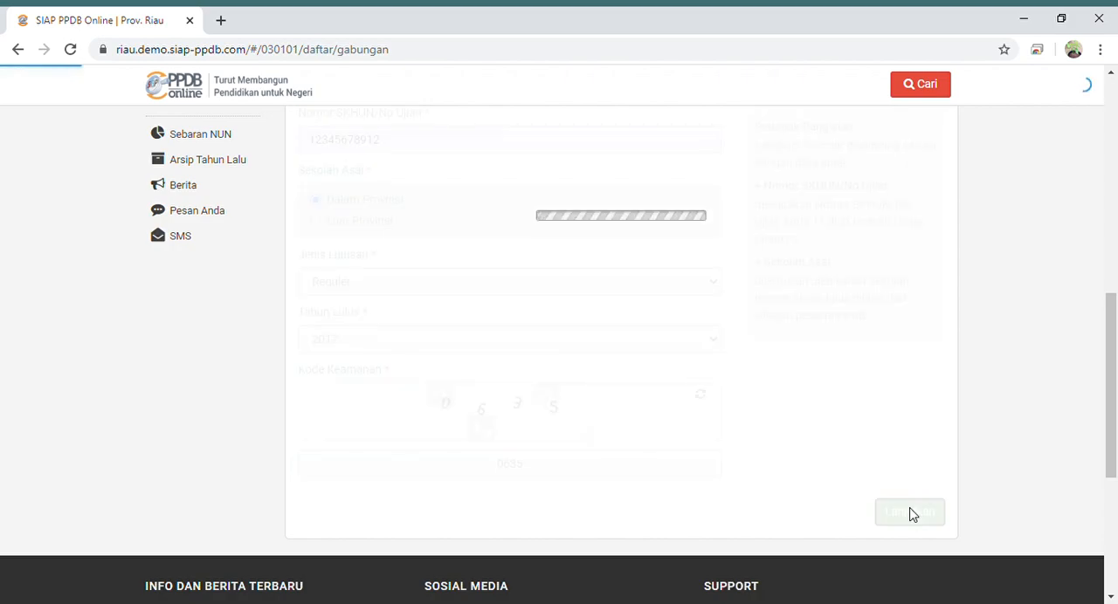
- Search the graduating schools for "SMP N 1 SUNGAI LALA" and select SEKOLAH DALAM KOTA as the school name
left_click_drag(1114, 271, 1113, 233)
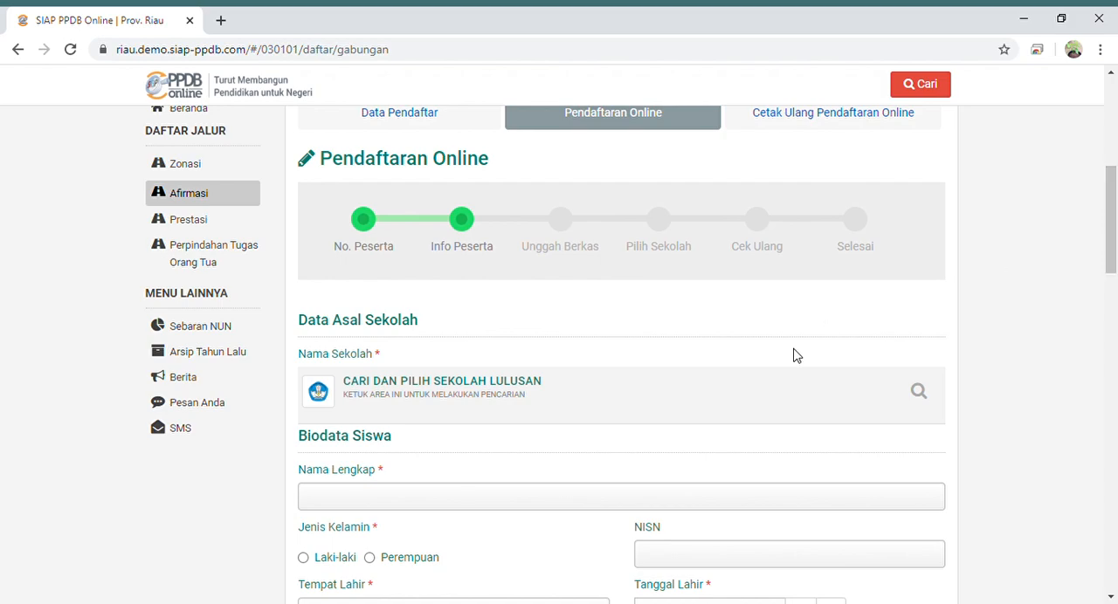
left_click(504, 395)
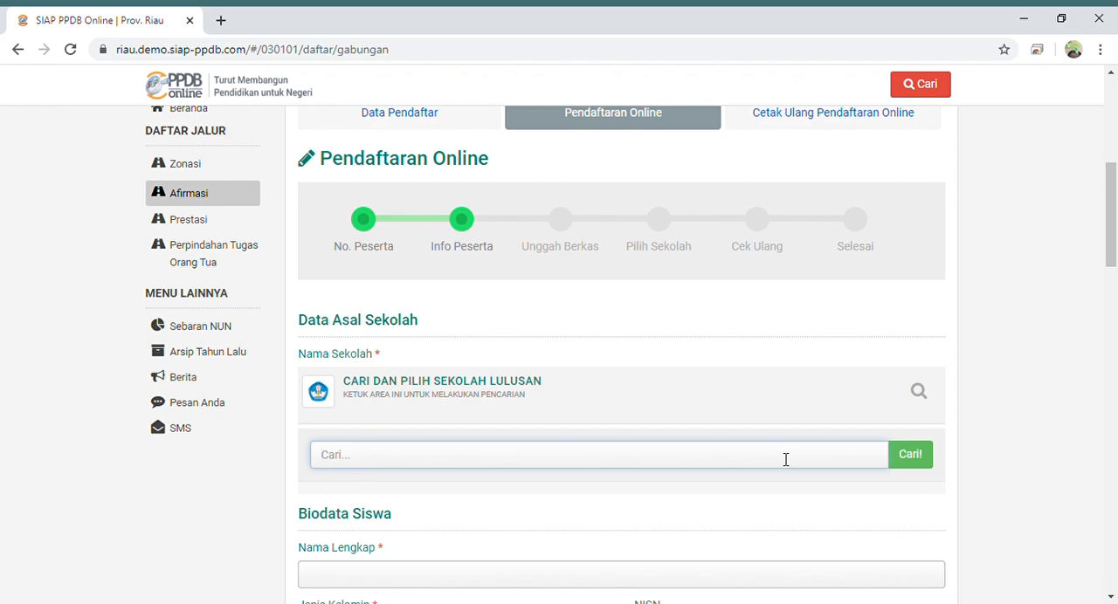
type("SMP N 1 SUNGAI ")
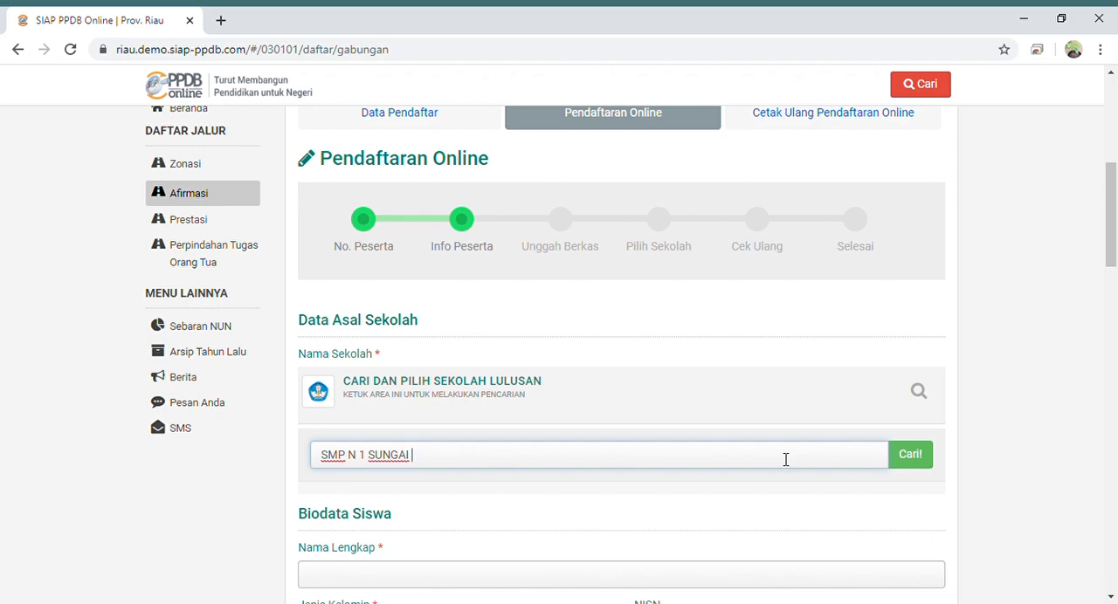
type("LALA")
left_click(925, 461)
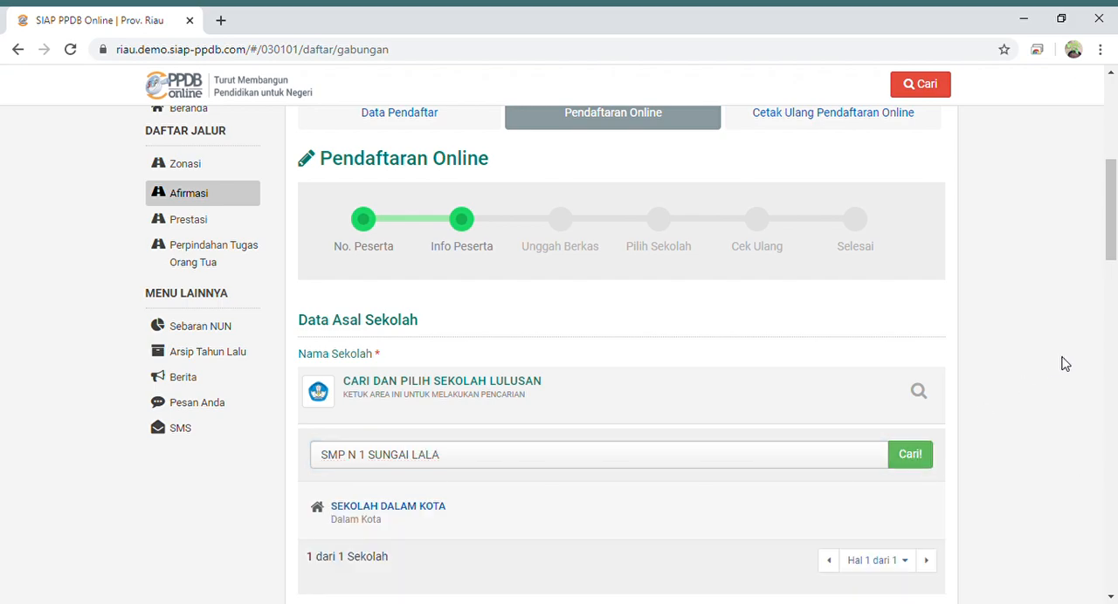
left_click_drag(1110, 247, 1113, 277)
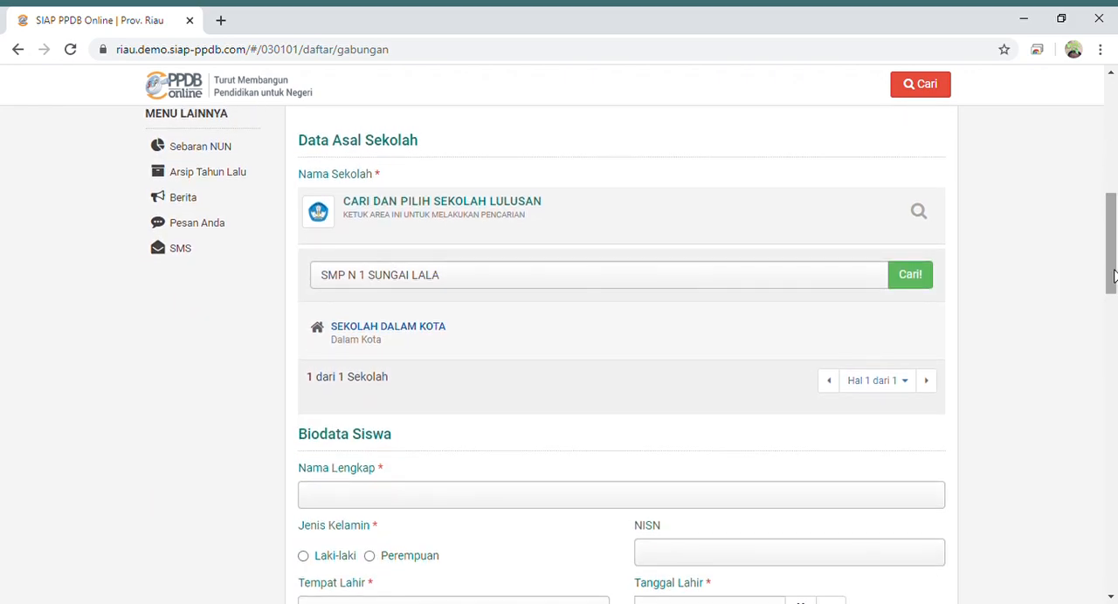
left_click(419, 334)
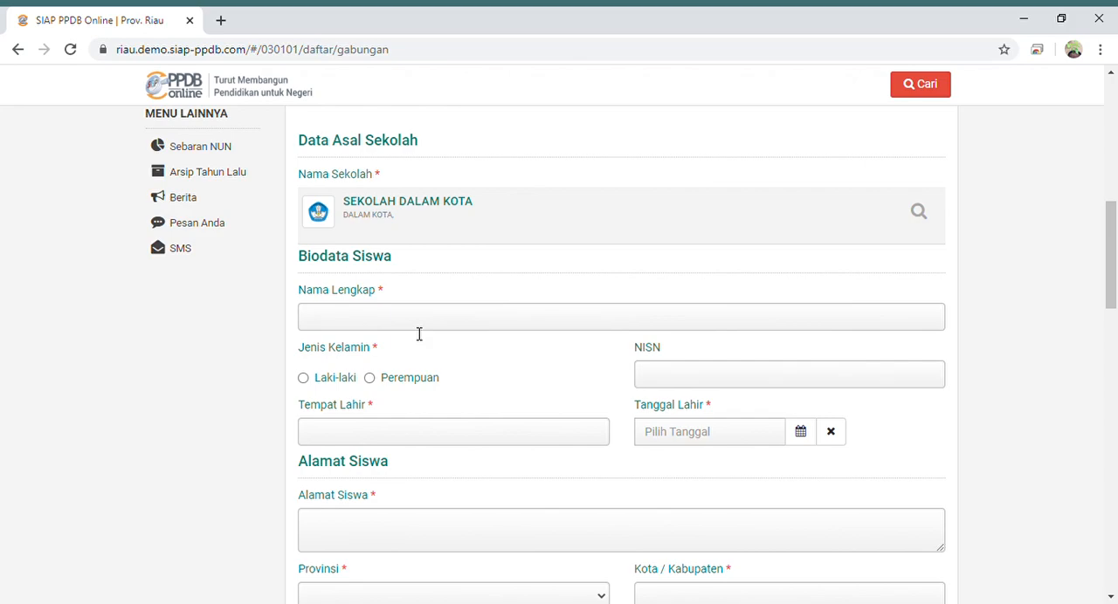
- Fill in the student's full name, set the gender to Laki-laki, and enter the student's NISN
left_click(423, 324)
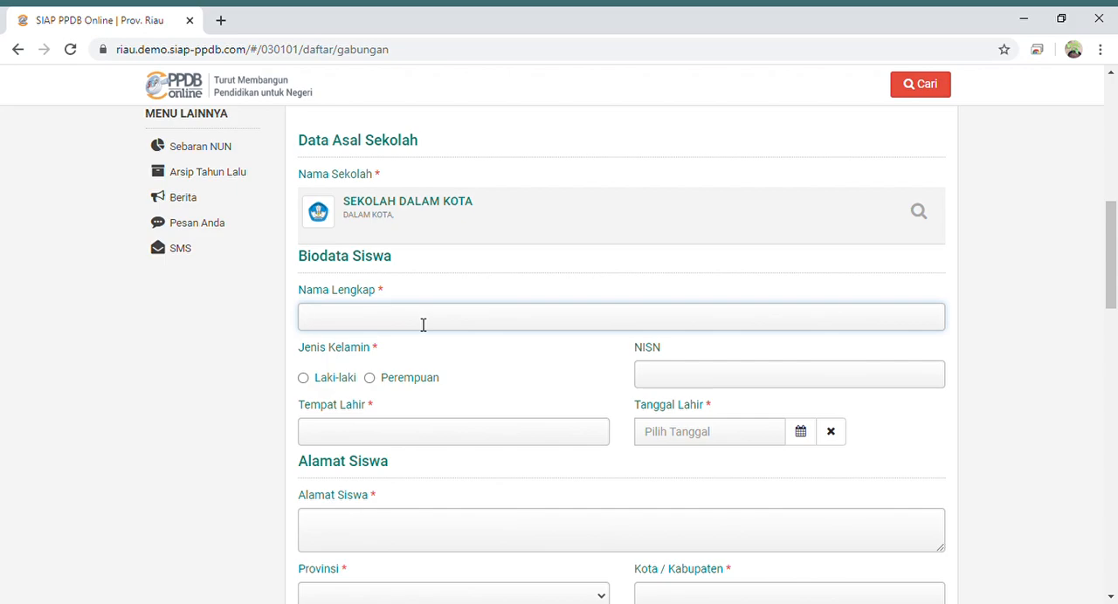
type("ANDREAN")
left_click(303, 378)
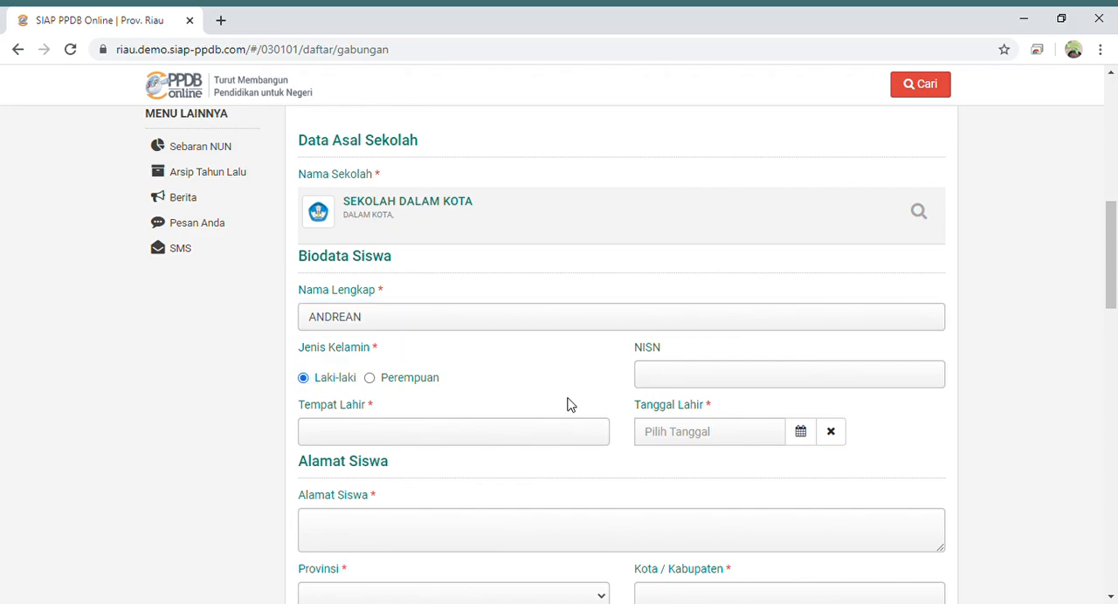
left_click(675, 385)
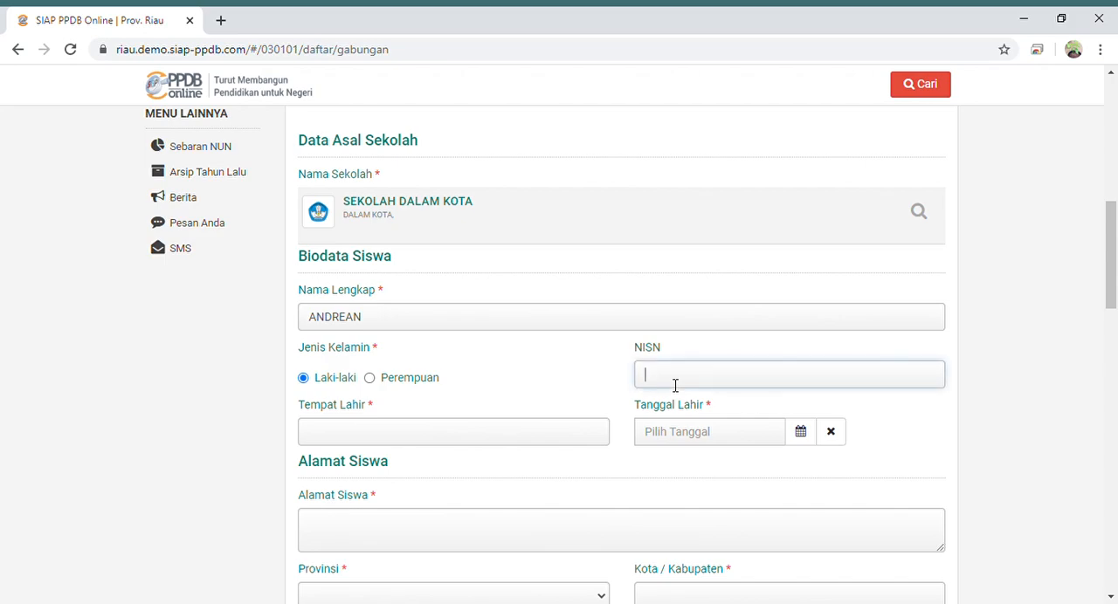
- Enter "Perk.Sungai Lala" as the student's place of birth
left_click(430, 442)
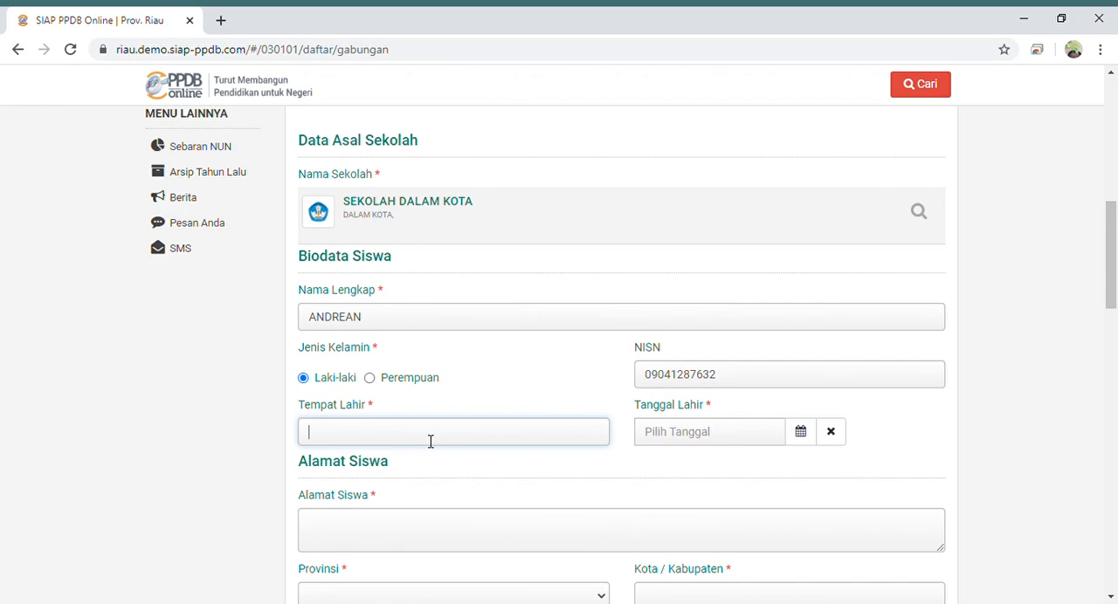
type("p")
key("BackSpace")
type("Perk.Sungai Lala")
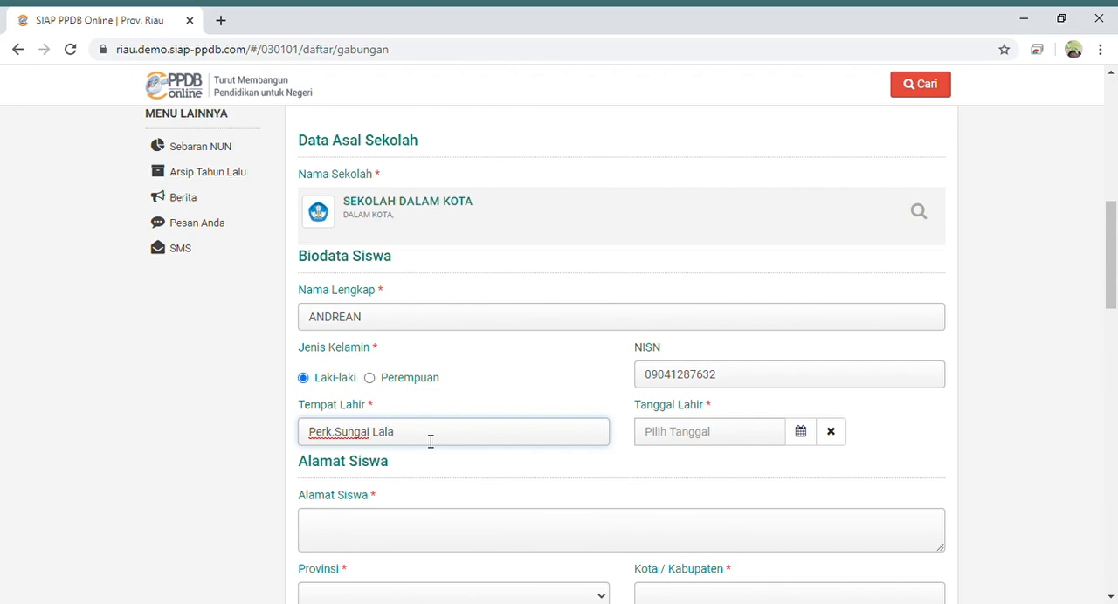
- Pick the student's date of birth in the calendar of the Tanggal Lahir field
left_click(716, 441)
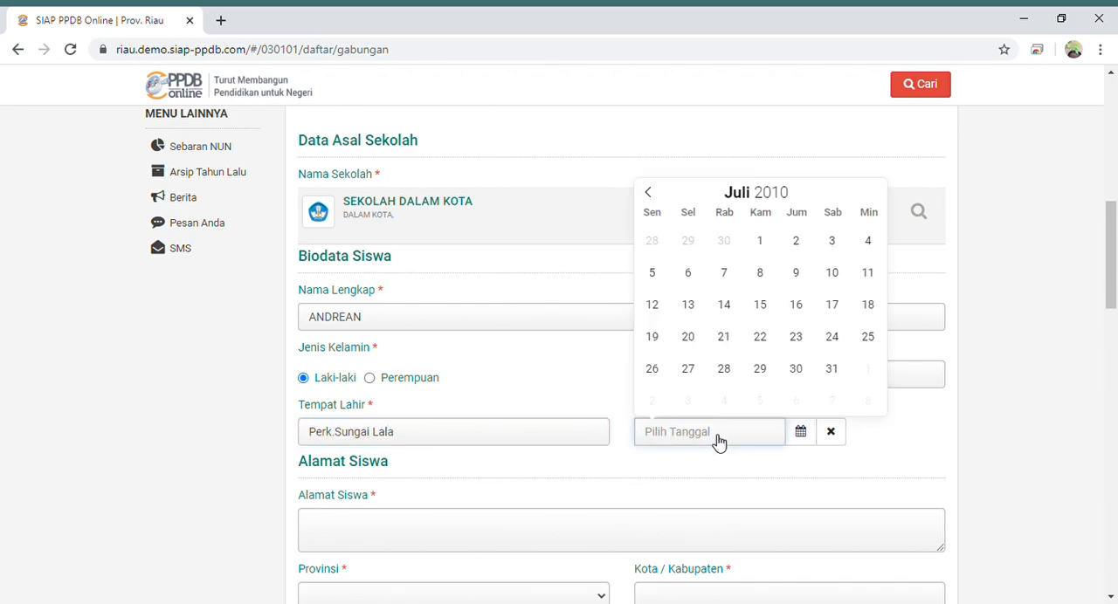
left_click(649, 194)
left_click(648, 193)
left_click(649, 193)
double_click(649, 194)
double_click(649, 194)
left_click(648, 194)
triple_click(649, 193)
triple_click(649, 194)
triple_click(649, 194)
triple_click(649, 194)
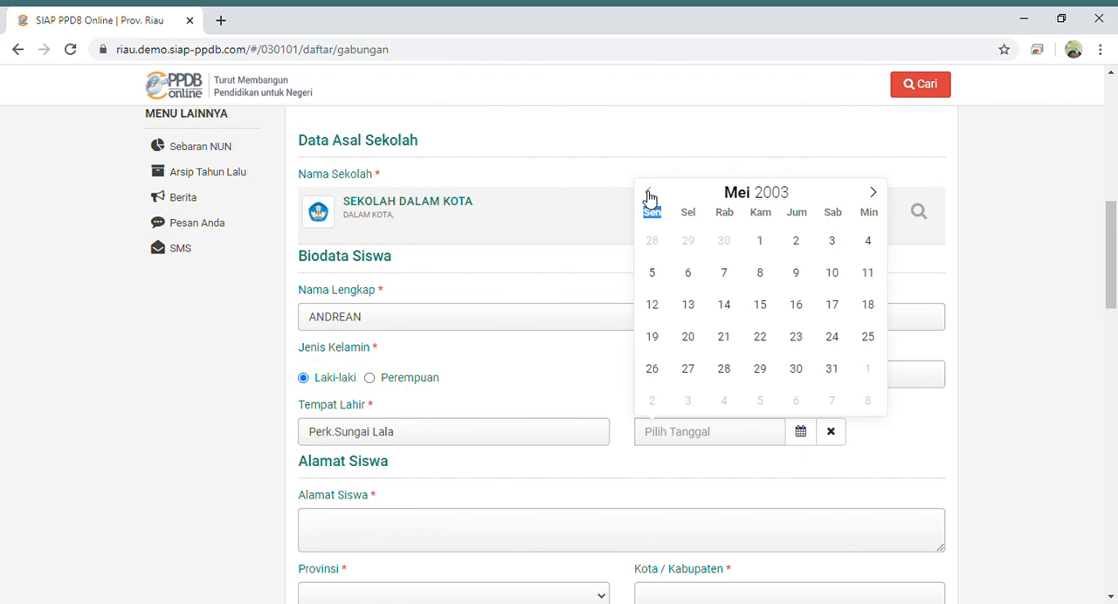
left_click(802, 247)
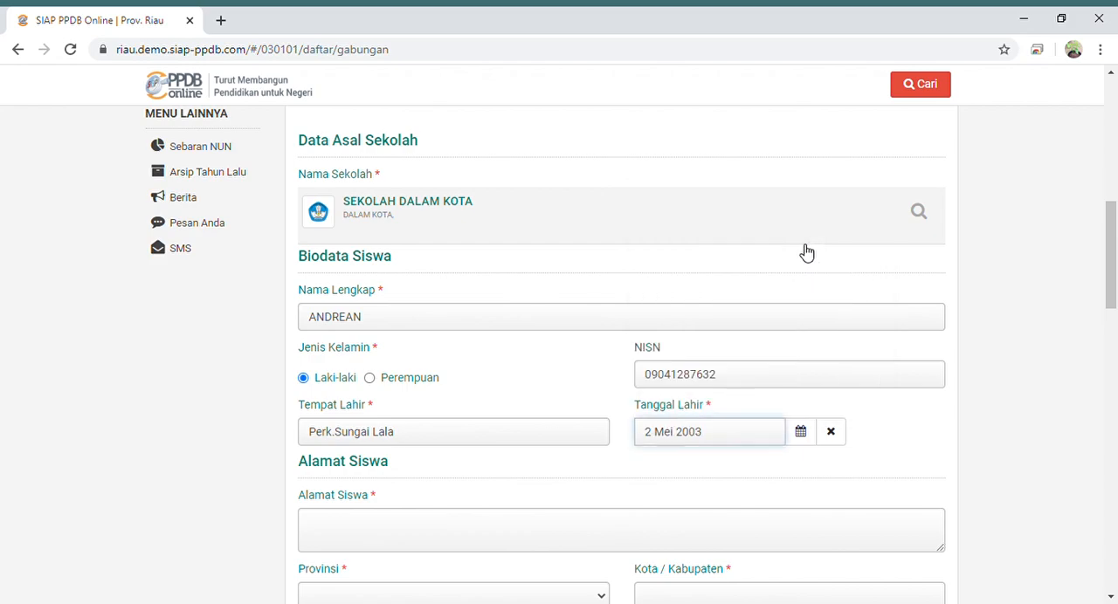
left_click_drag(1112, 271, 1115, 326)
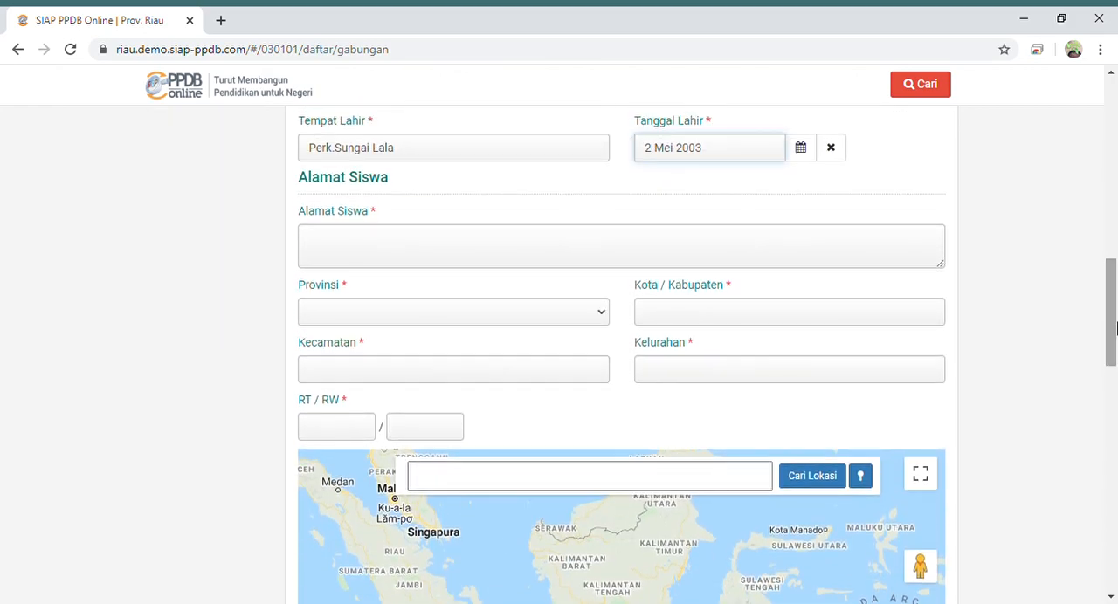
- Enter the student's street and village address in the Alamat Siswa field
left_click(353, 249)
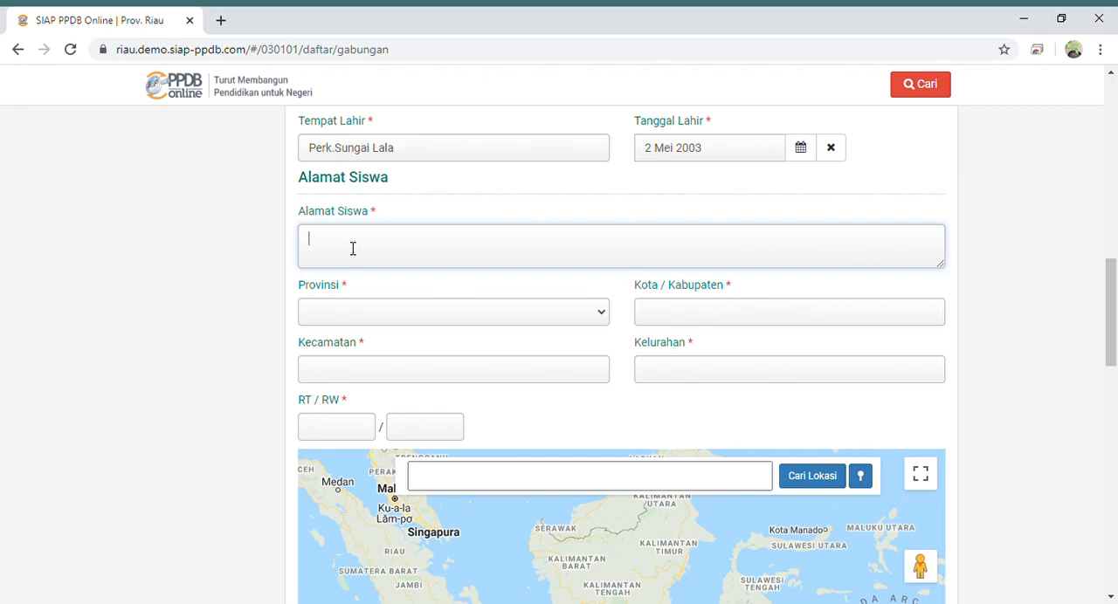
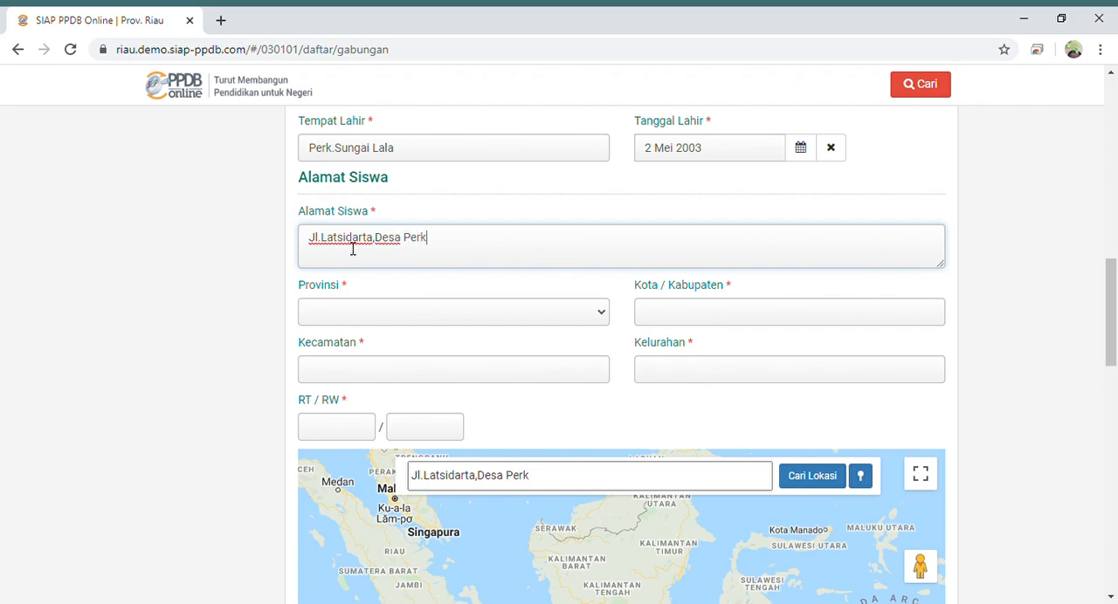
- Set Provinsi to Riau, Kota/Kabupaten to Kab. Indragiri Hulu, Kecamatan to Sungai Lala and Kelurahan to Perkebunan Sungai Lala
left_click(343, 314)
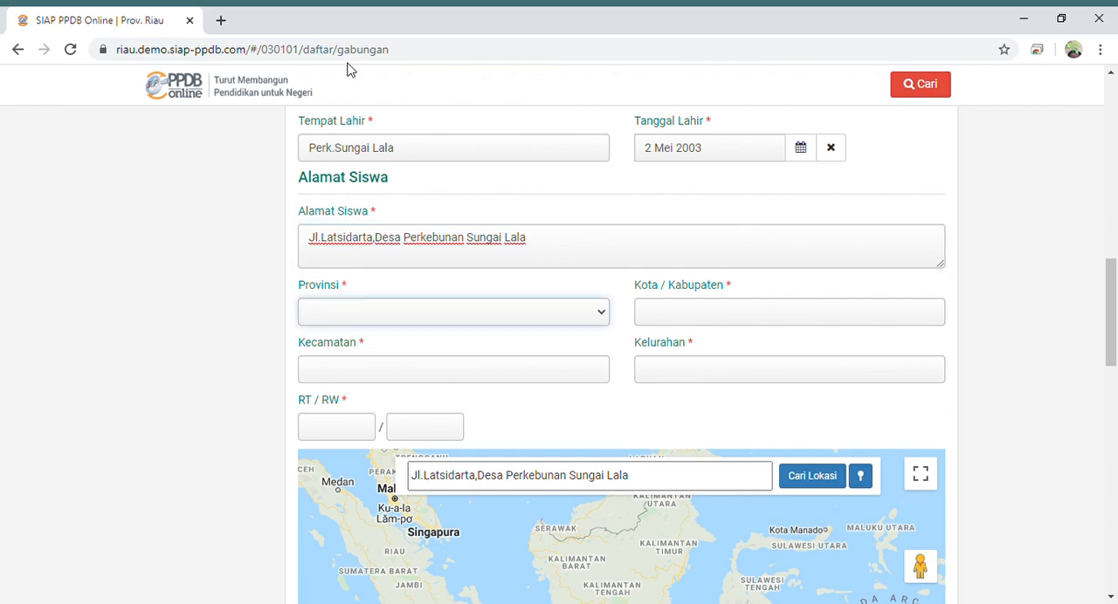
key("r")
left_click(756, 315)
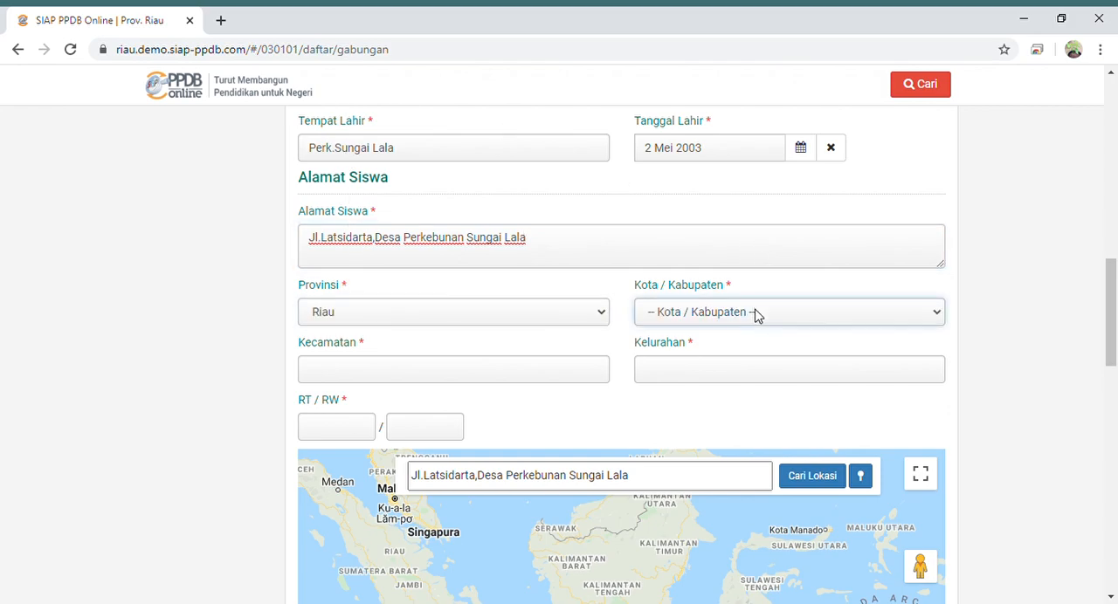
left_click(723, 380)
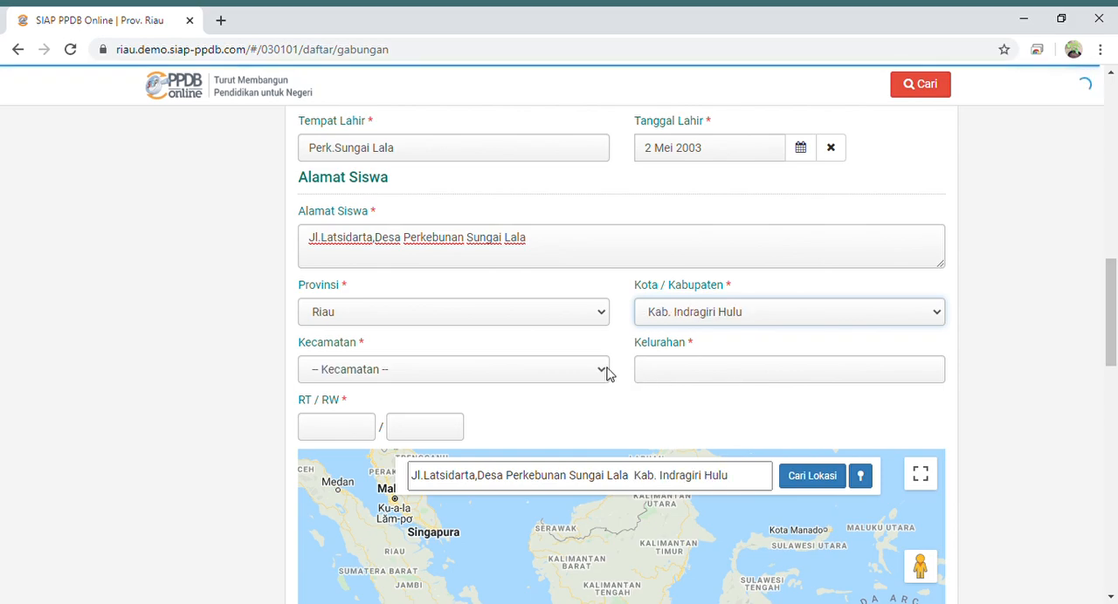
left_click(547, 370)
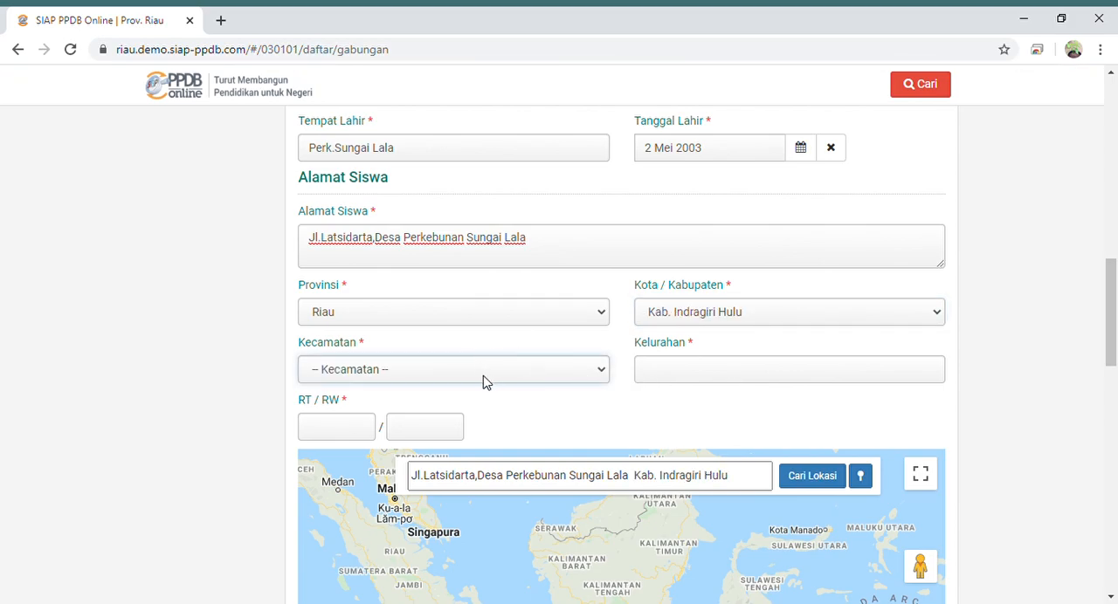
left_click(434, 349)
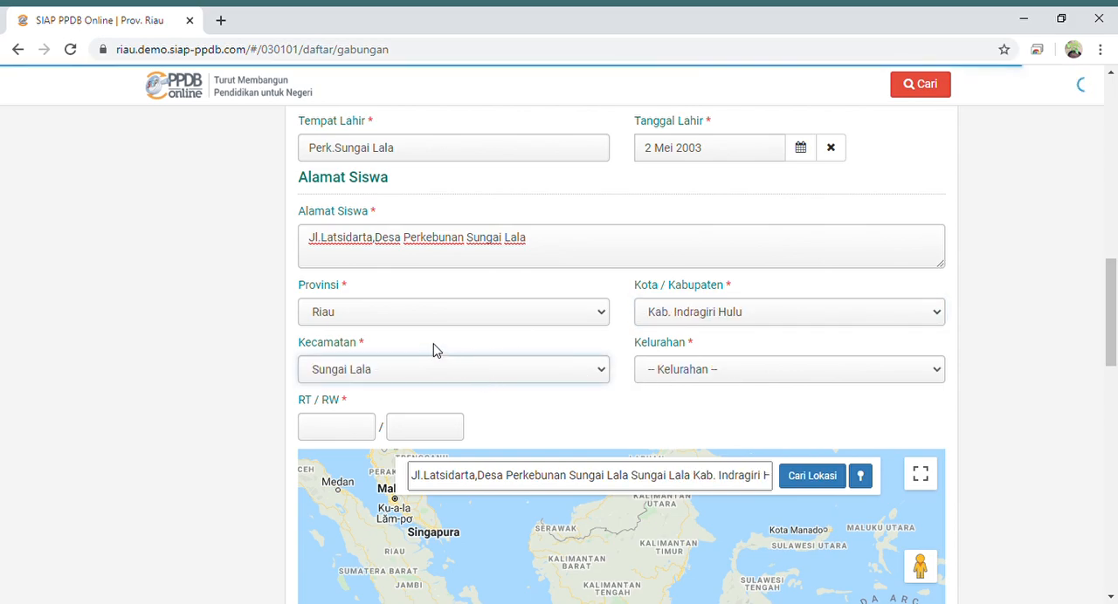
left_click(694, 374)
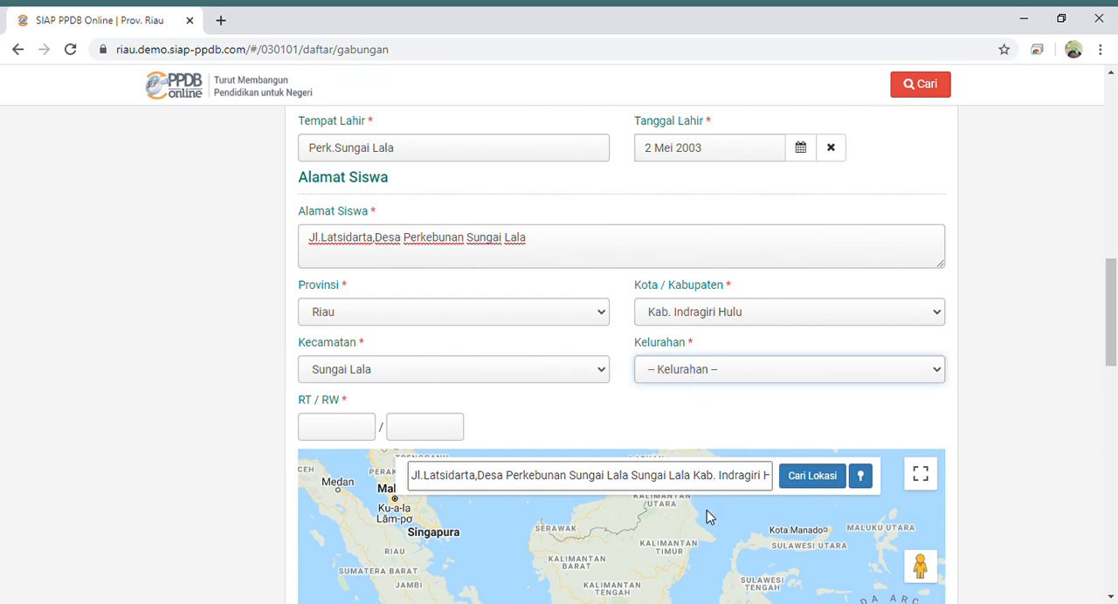
key("Down")
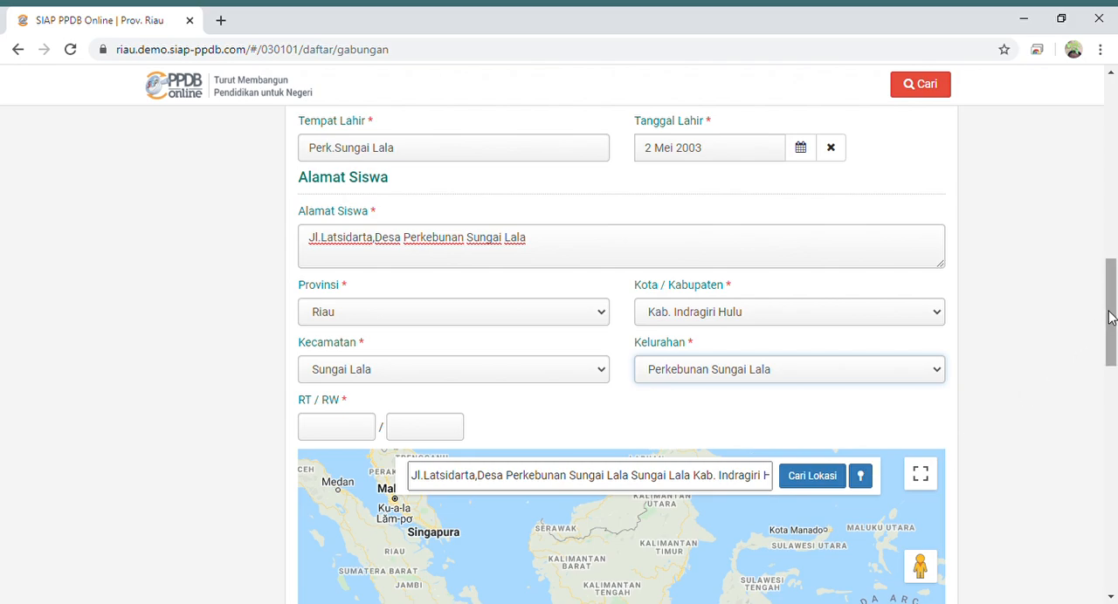
- Enter the RT and RW numbers of the student's address and locate the address on the map
left_click_drag(1111, 317, 1110, 344)
left_click(354, 298)
type("00")
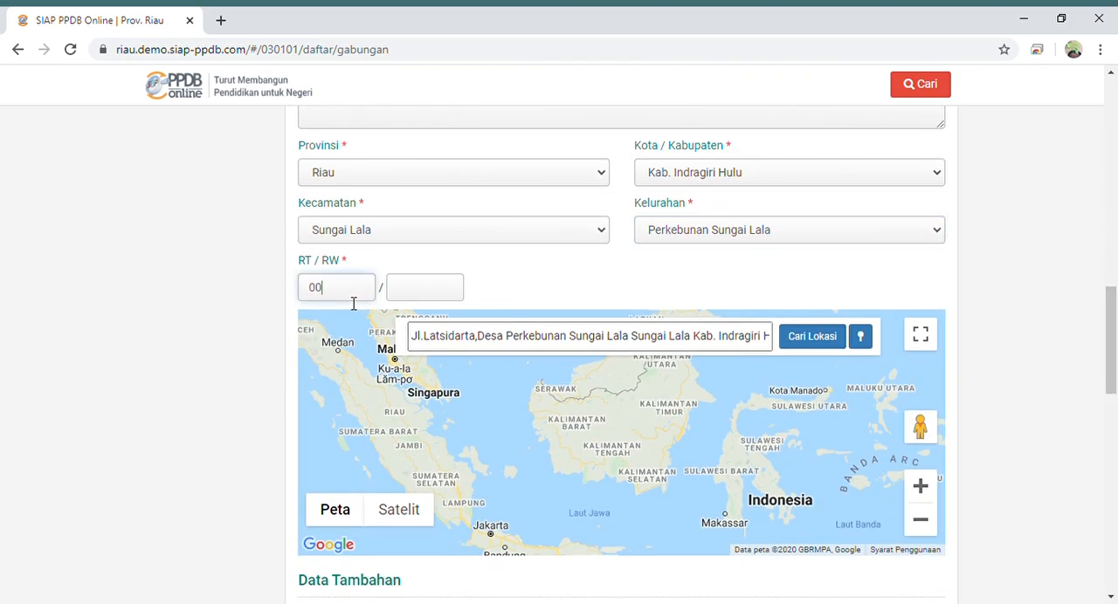
type("4")
left_click(413, 298)
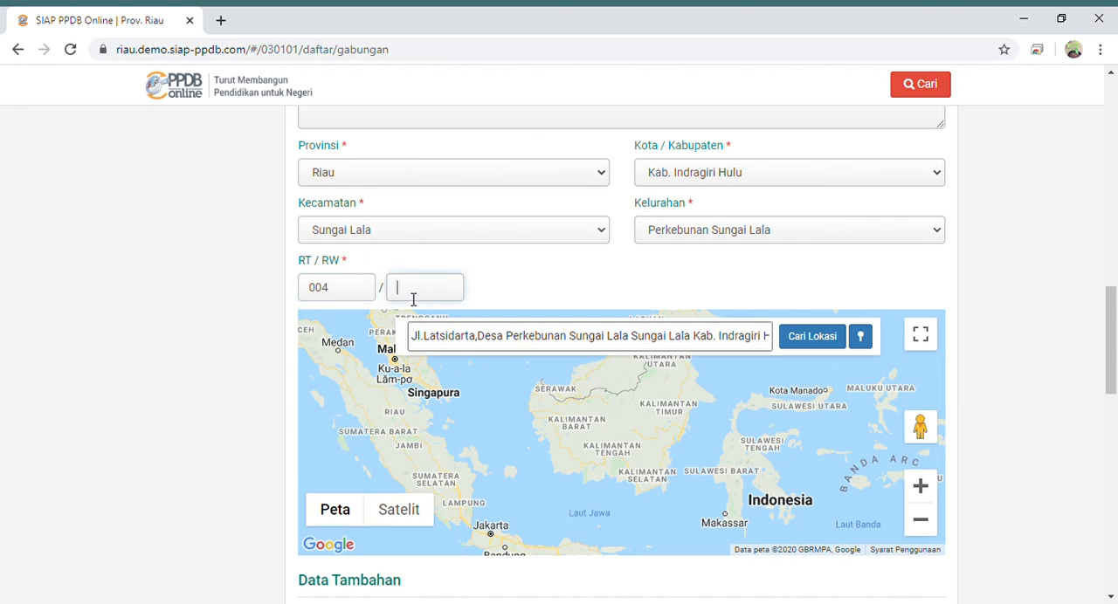
type("002")
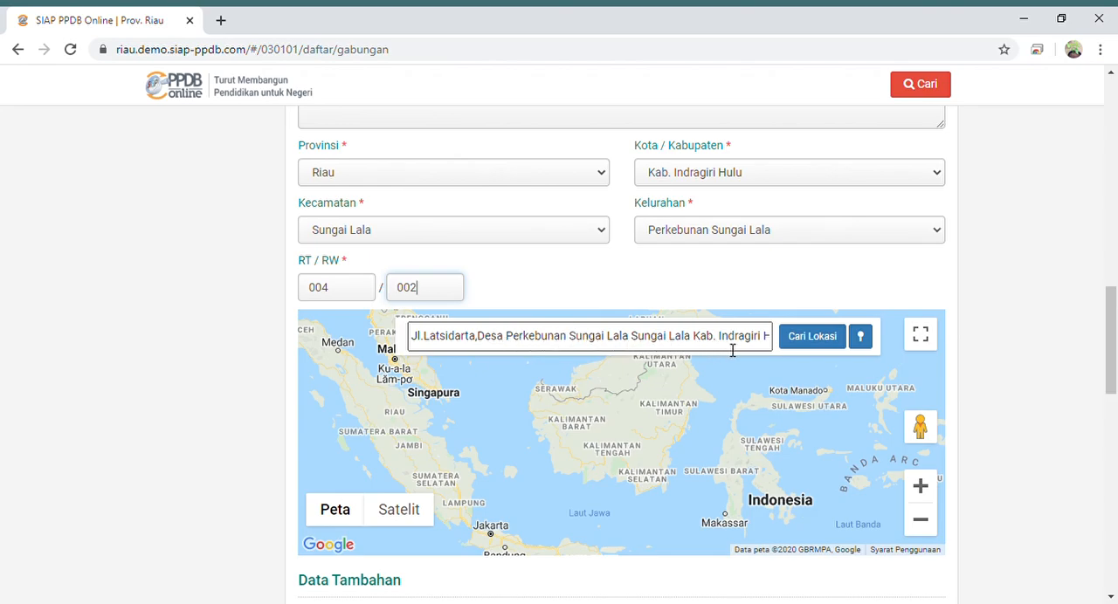
left_click(805, 341)
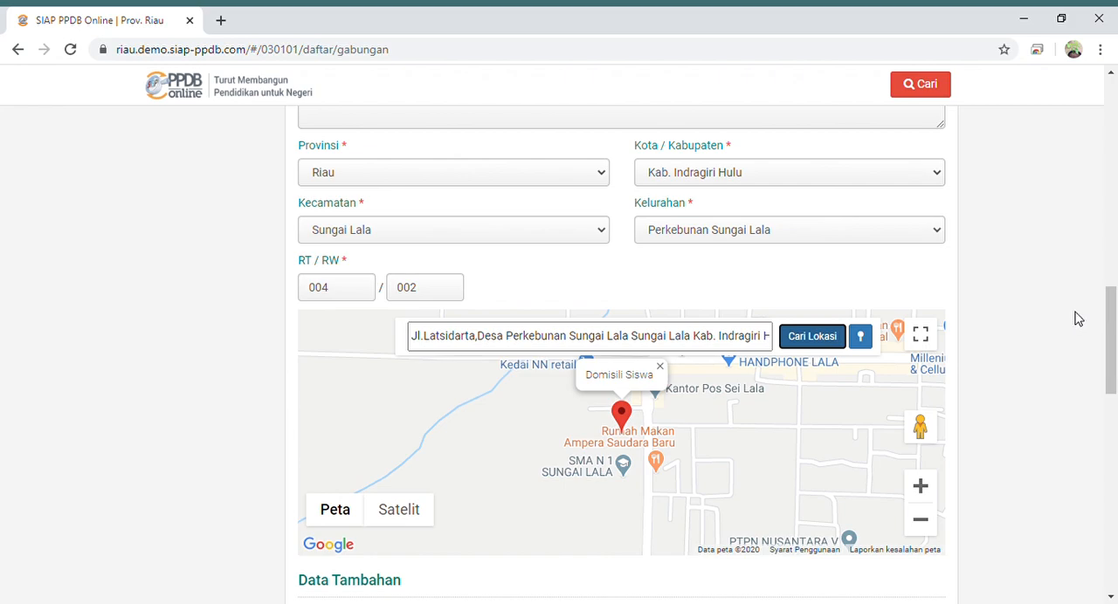
- Fill in the parent's name and the contact phone number in the Data Tambahan section
left_click_drag(1112, 304, 1096, 355)
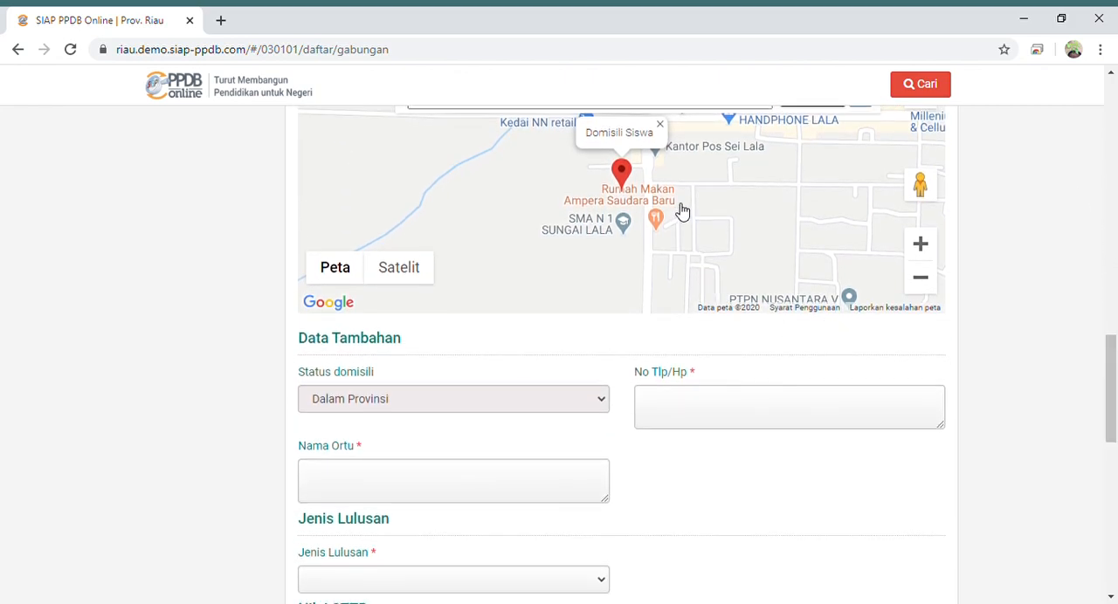
left_click(439, 481)
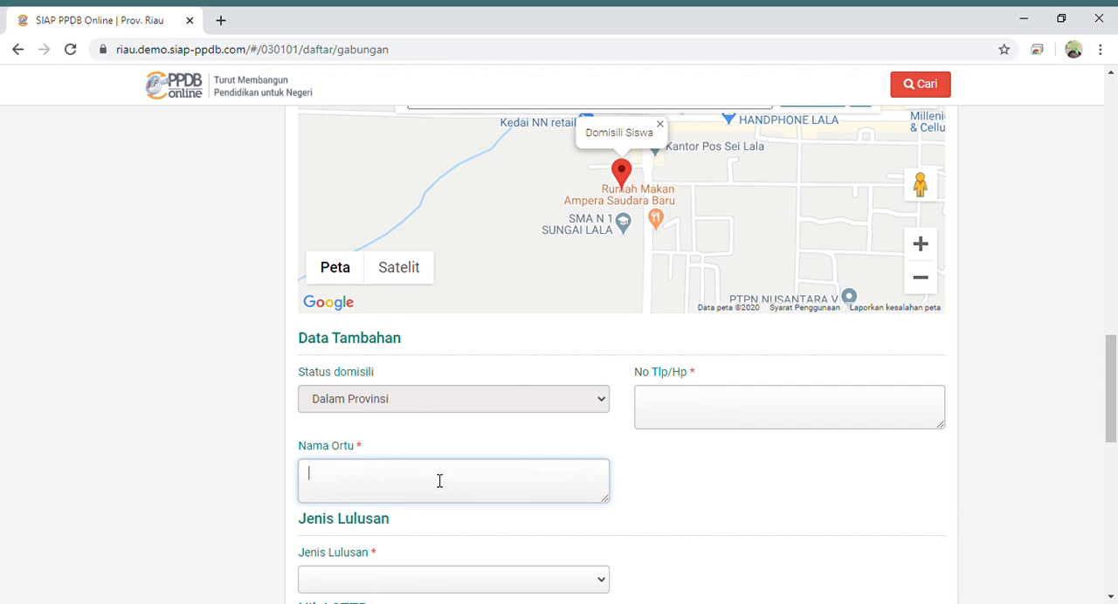
type("Husein")
left_click(692, 398)
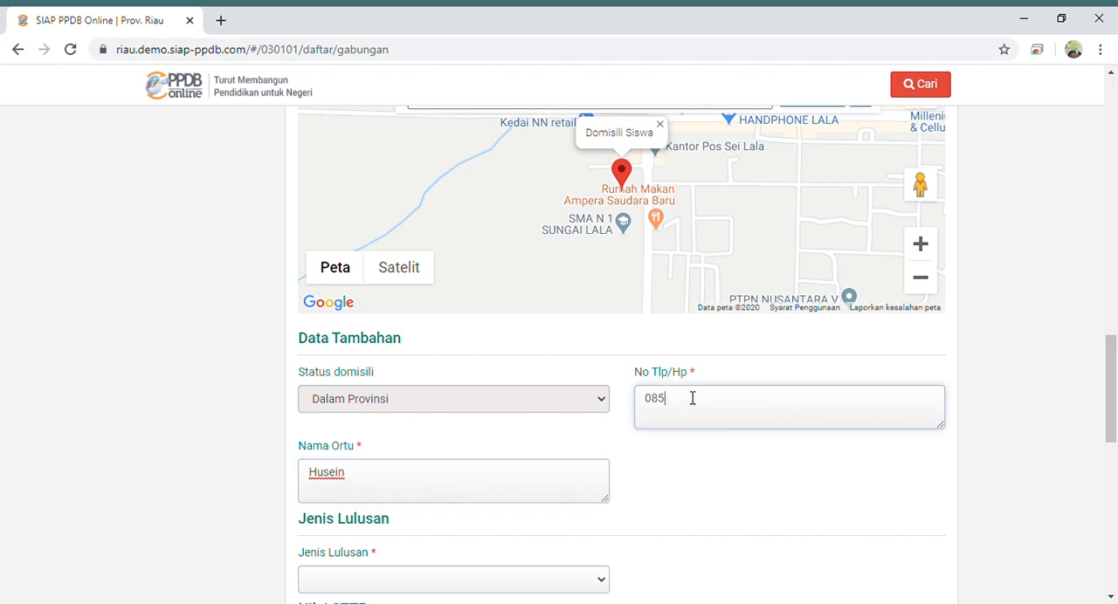
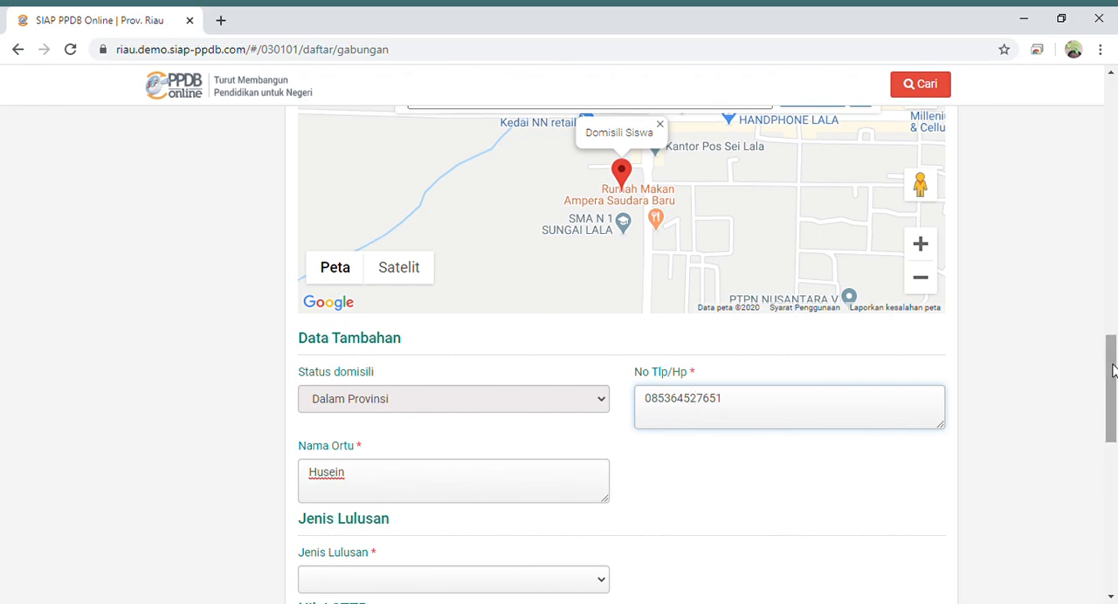
- Set the student's Jenis Lulusan (graduate type) to MTs
left_click_drag(1112, 371, 1113, 400)
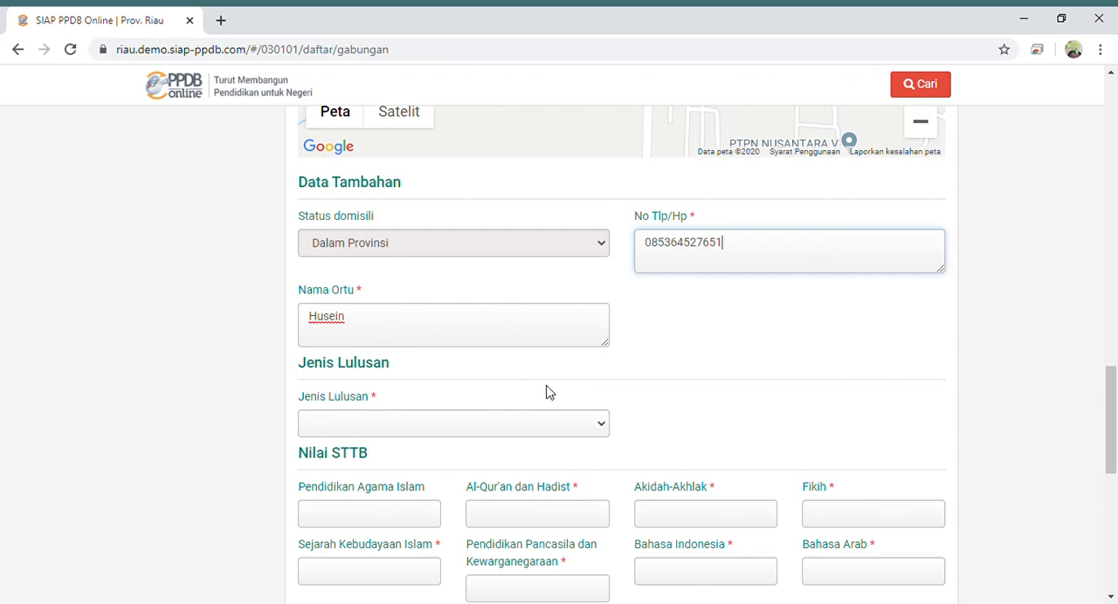
left_click(464, 428)
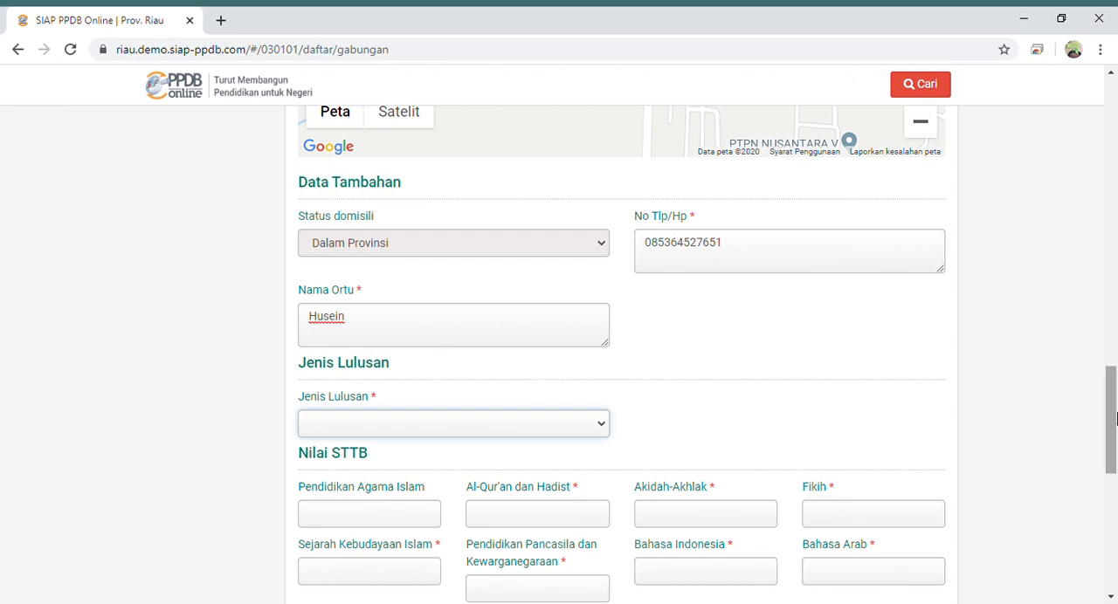
left_click_drag(1111, 399, 1111, 428)
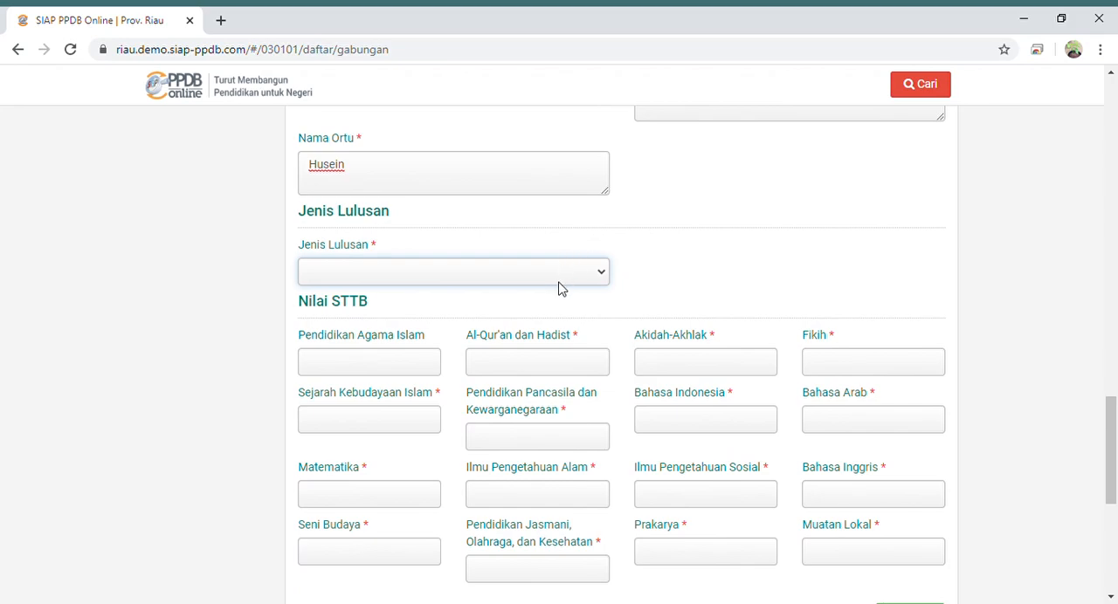
left_click(551, 309)
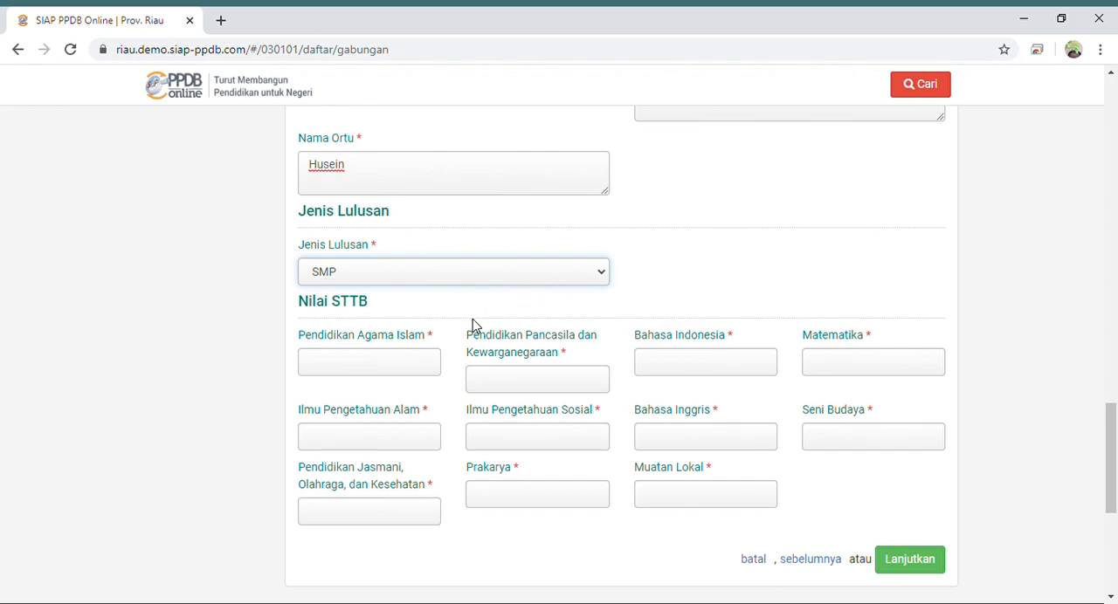
key("Down")
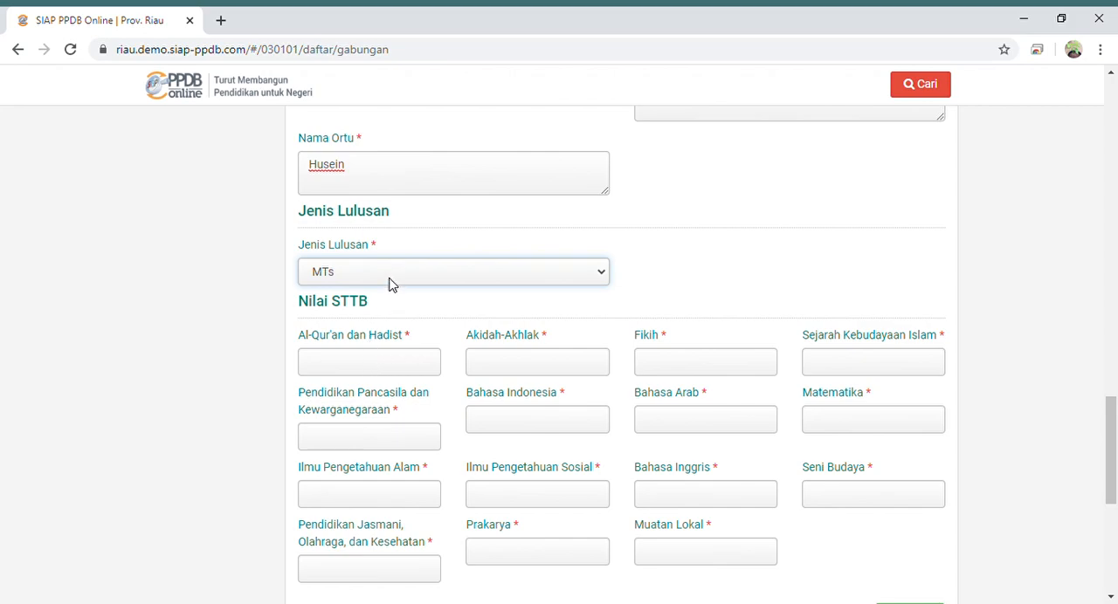
- Enter the Nilai STTB grades 90 for Al-Qur'an dan Hadist, 88 for Akidah-Akhlak, 89 for Fikih and 87 for Sejarah Kebudayaan Islam
left_click(362, 368)
type("90")
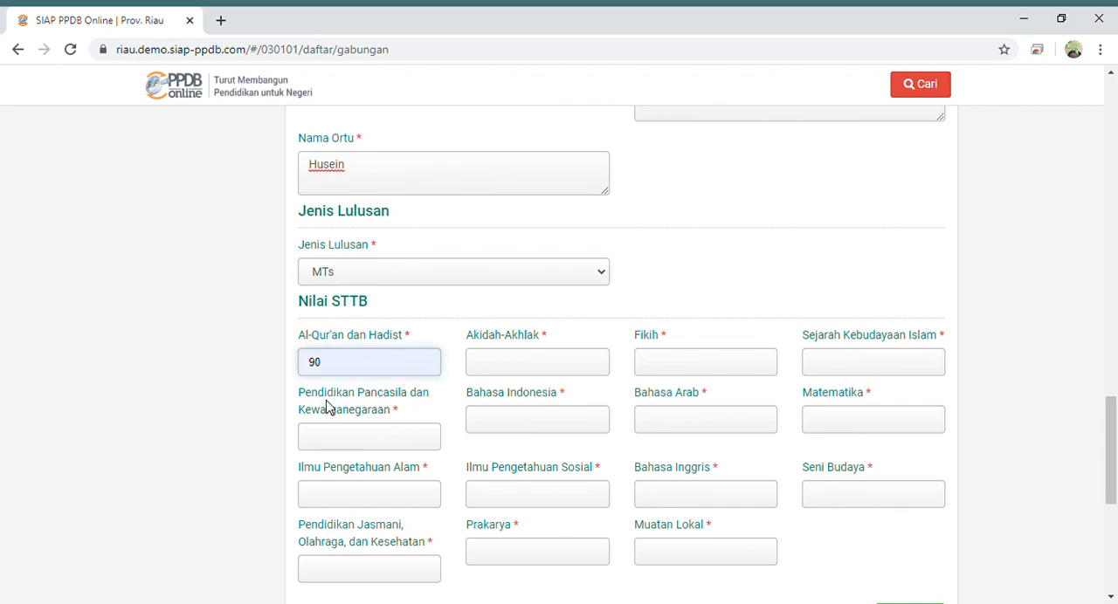
left_click(326, 401)
left_click(532, 365)
type("88")
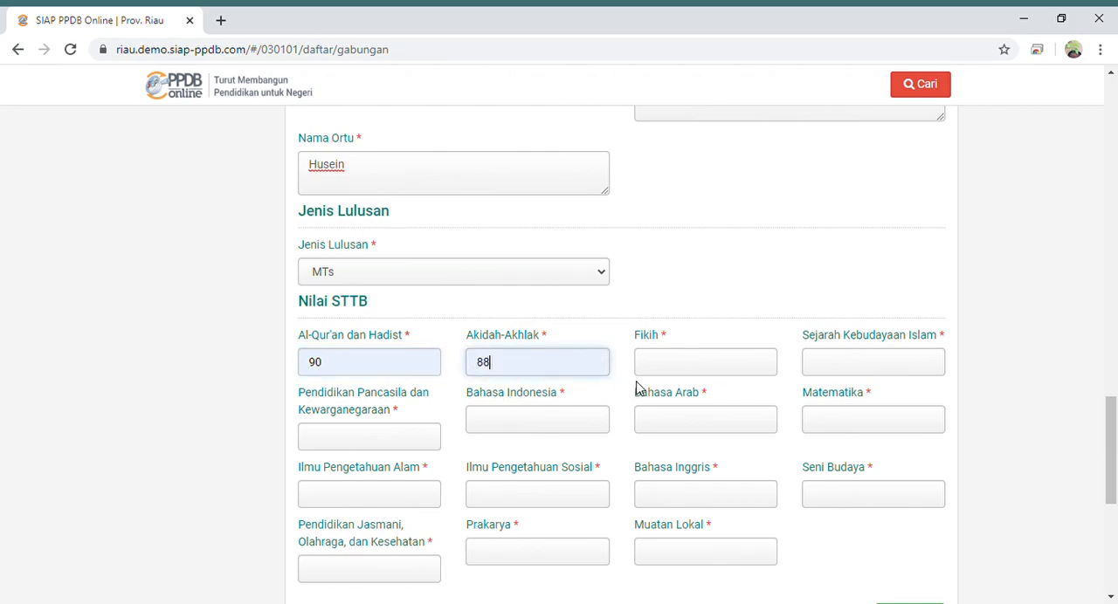
left_click(679, 367)
type("89")
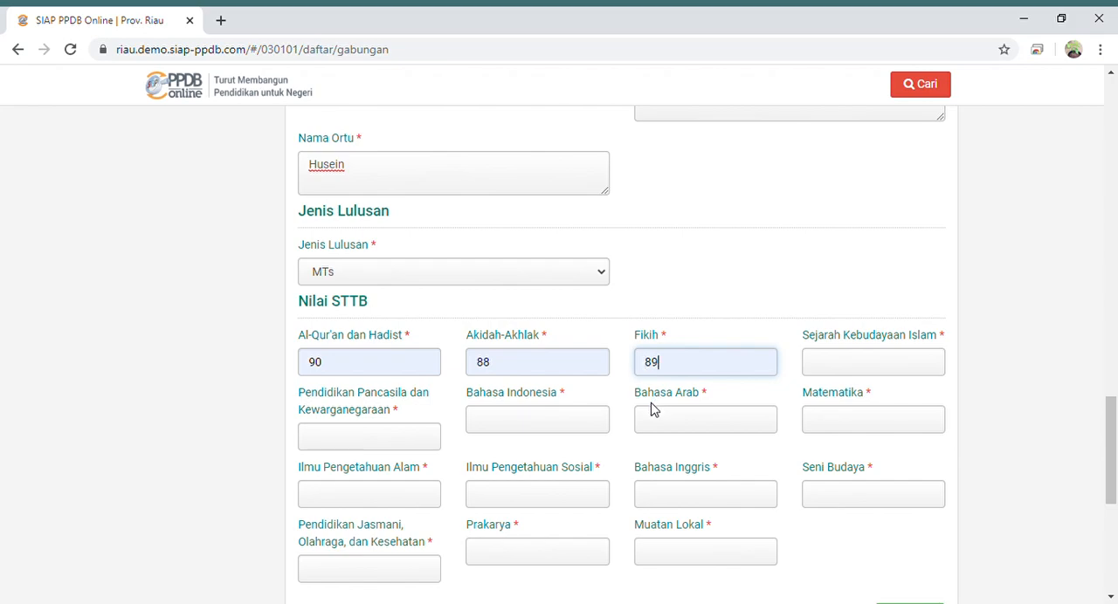
left_click(838, 370)
type("87")
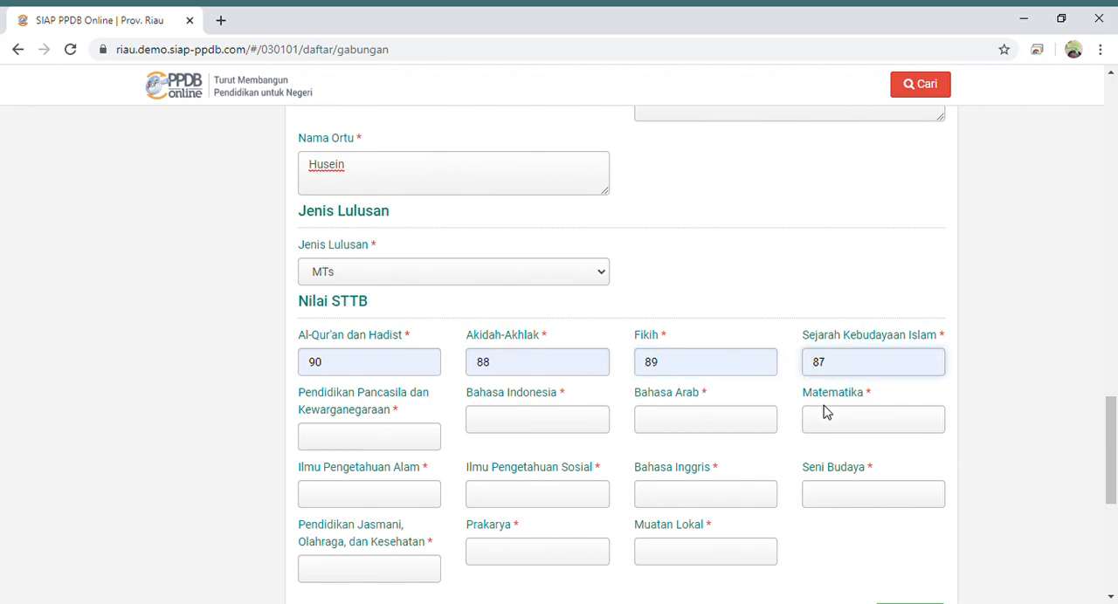
- Enter the grades 88 for Pendidikan Pancasila dan Kewarganegaraan, 89 for Bahasa Indonesia, 85 for Bahasa Arab and 82 for Matematika
left_click(418, 449)
type("88")
left_click(527, 426)
type("89")
left_click(694, 417)
type("85")
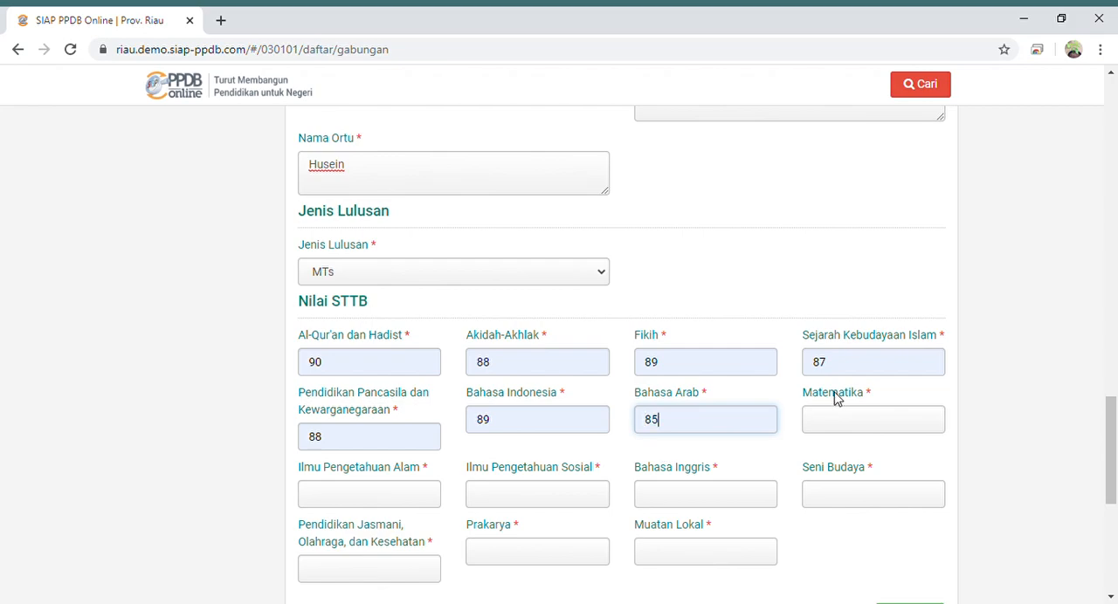
left_click(862, 425)
type("82")
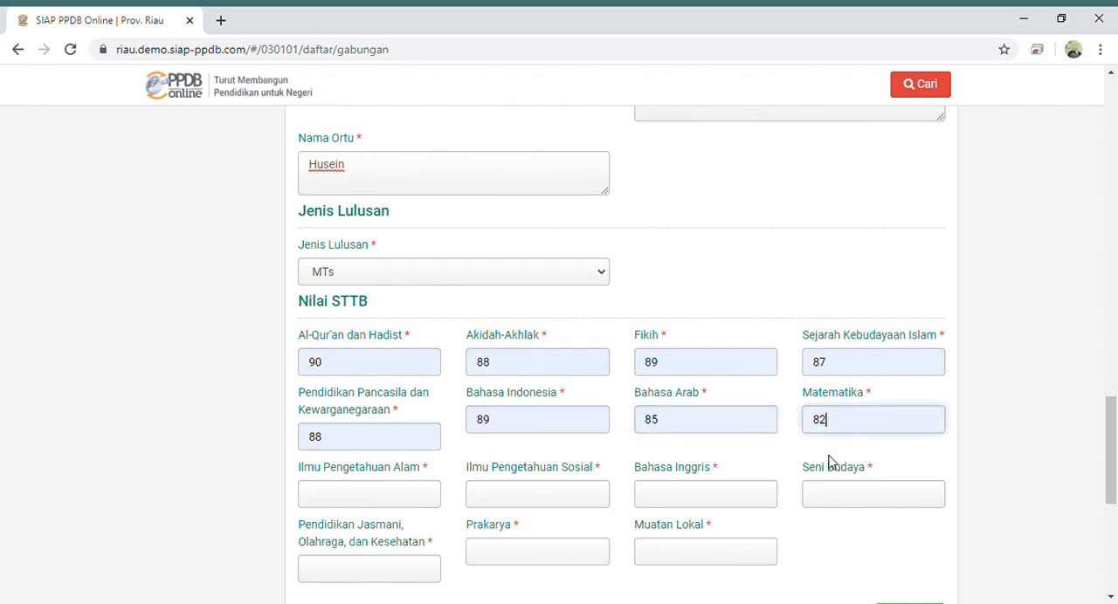
- Enter the grades 85 for Ilmu Pengetahuan Alam, 86 for Ilmu Pengetahuan Sosial, 84 for Bahasa Inggris and 90 for Seni Budaya
left_click(421, 503)
type("85")
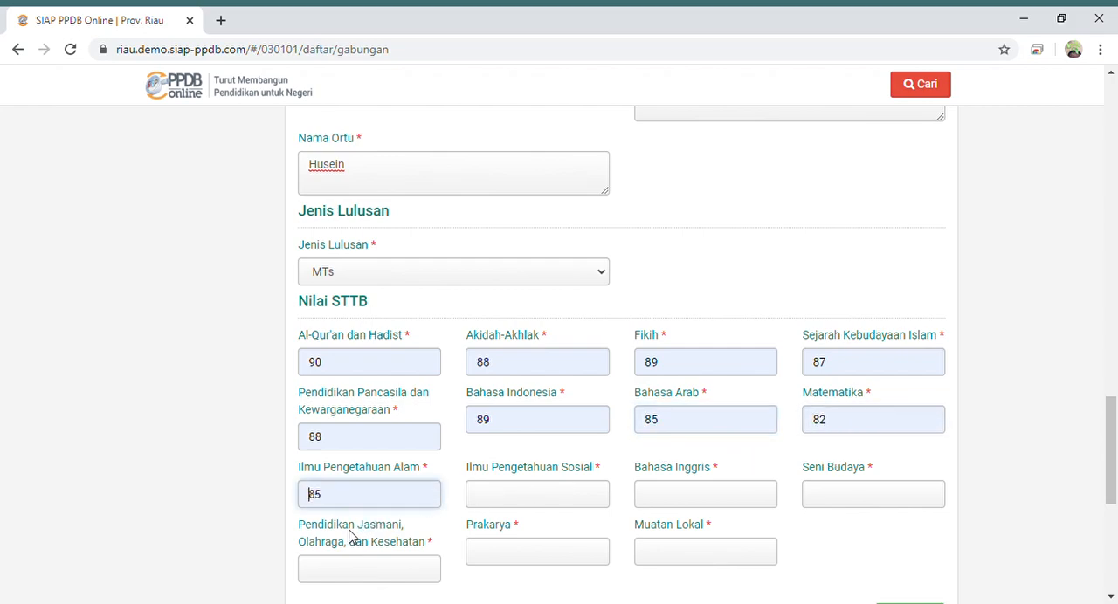
left_click(500, 499)
type("86")
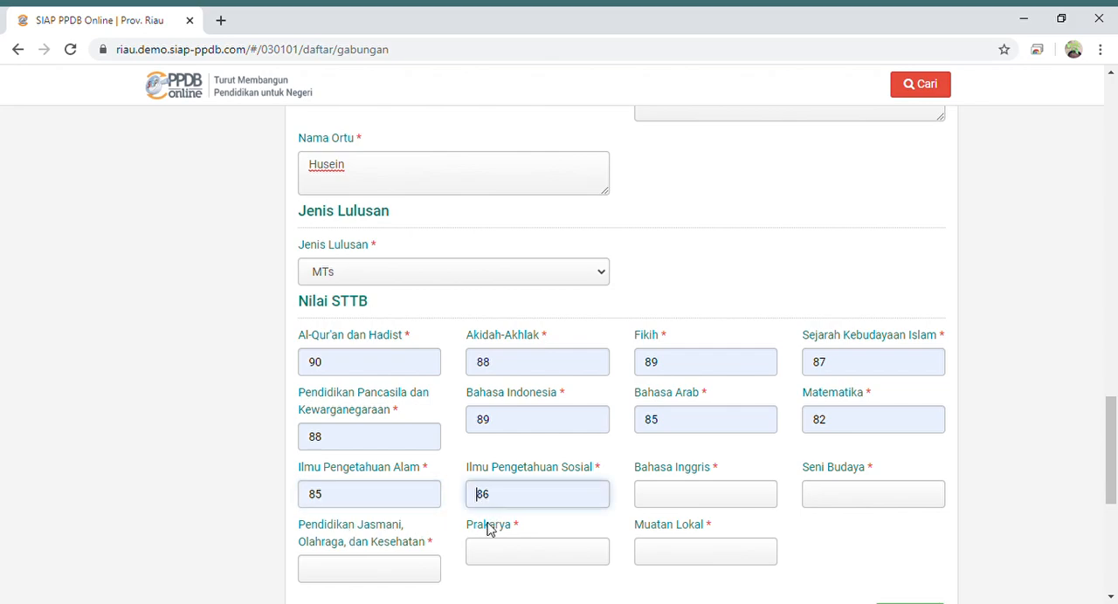
left_click(676, 499)
type("84")
left_click(837, 498)
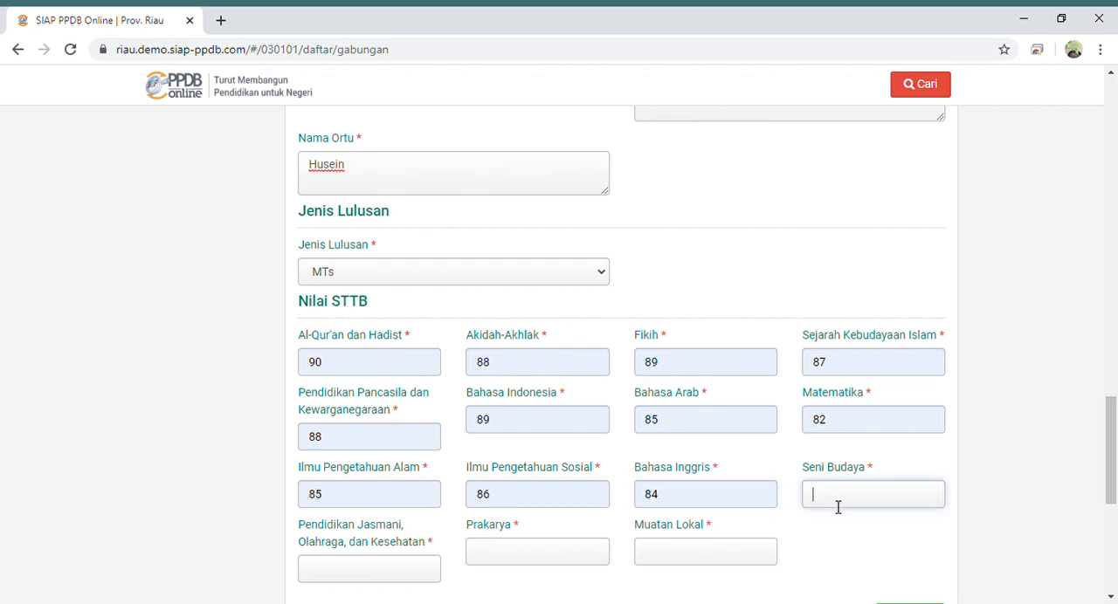
type("90")
- Enter the grades 92 for Pendidikan Jasmani, Olahraga, dan Kesehatan, 88 for Prakarya and 87 for Muatan Lokal
left_click(375, 579)
type("92")
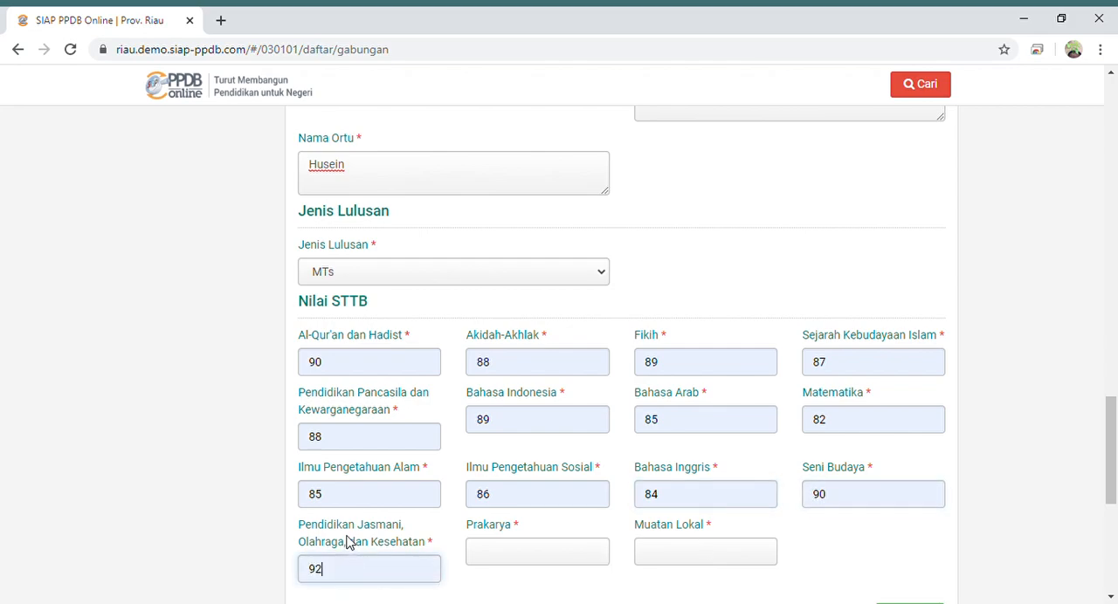
left_click(558, 559)
type("88")
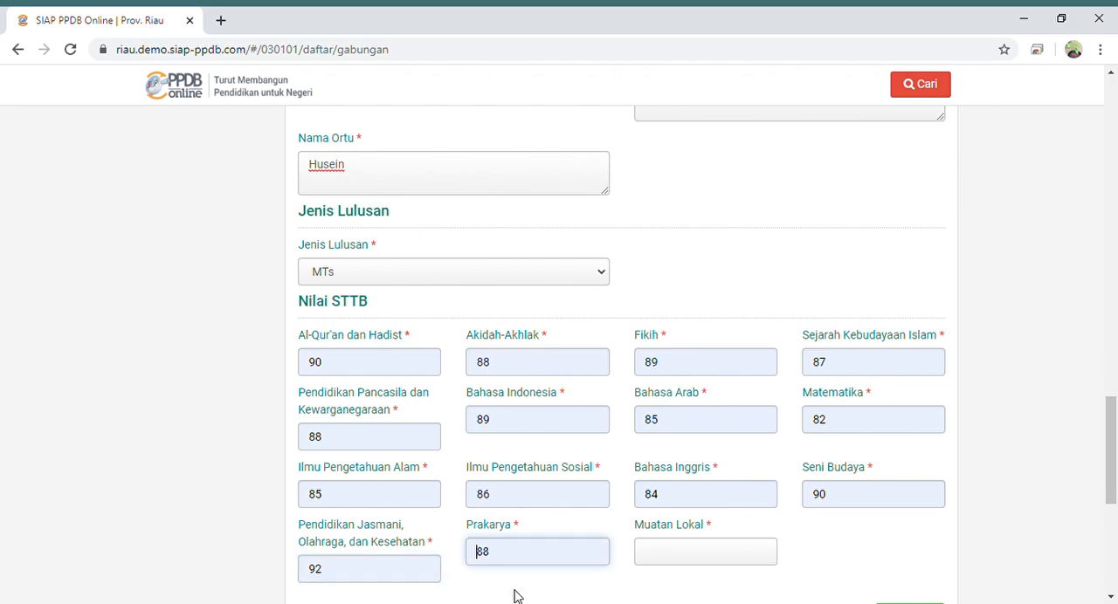
left_click(672, 552)
type("87")
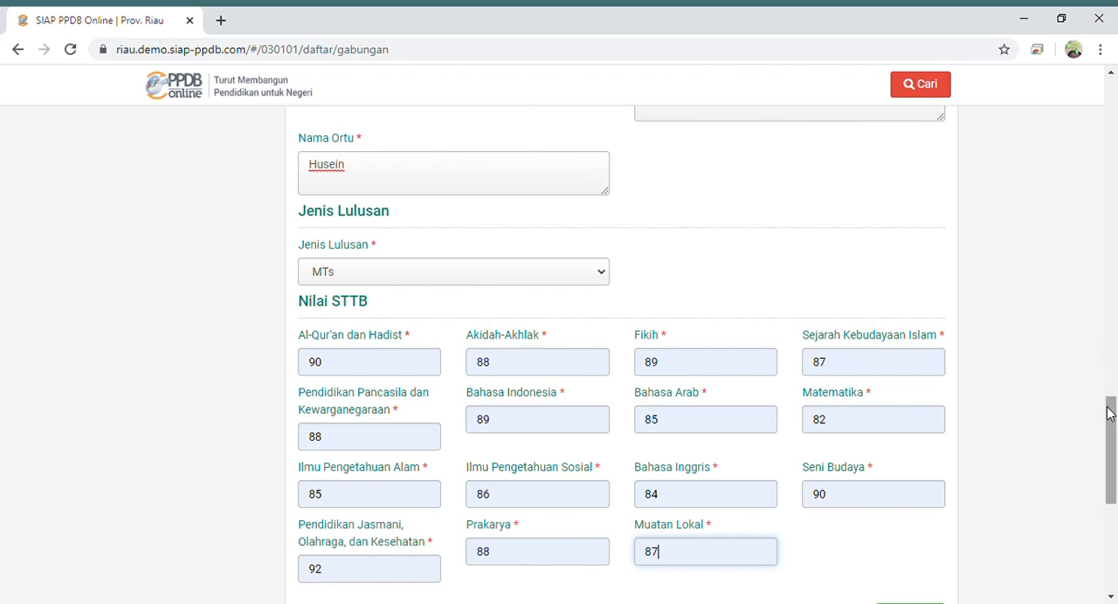
- Submit the grade data and upload WhatsApp Image 2020-06-08 at 08.11.06 (2).jpeg as the Kartu Keluarga
mouse_move(1108, 413)
left_mouse_down()
mouse_move(1112, 441)
mouse_move(1112, 403)
mouse_move(1113, 420)
left_mouse_up()
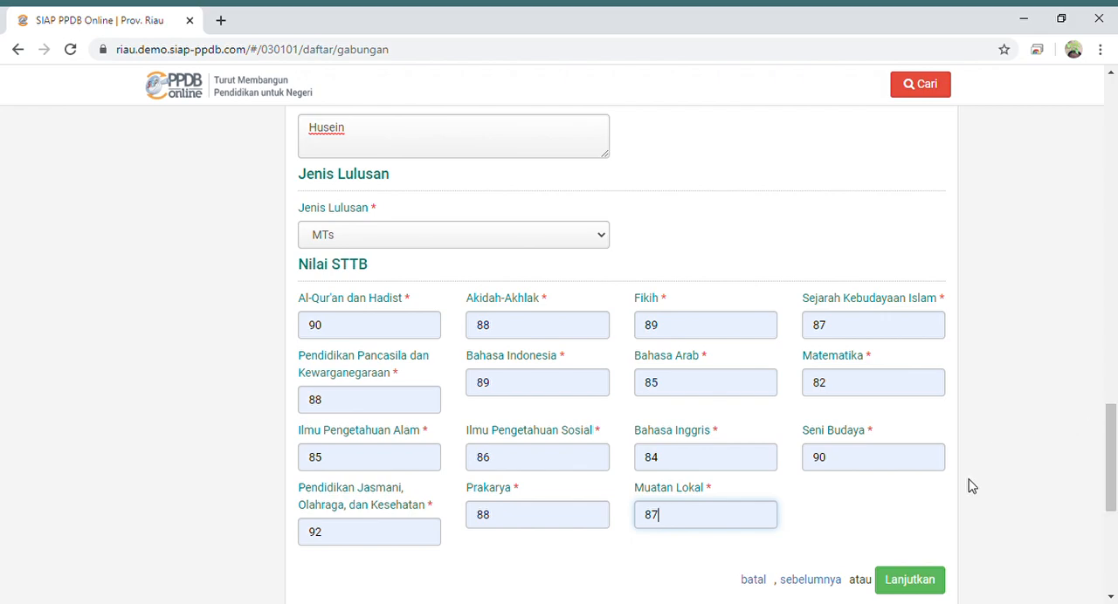
left_click(919, 581)
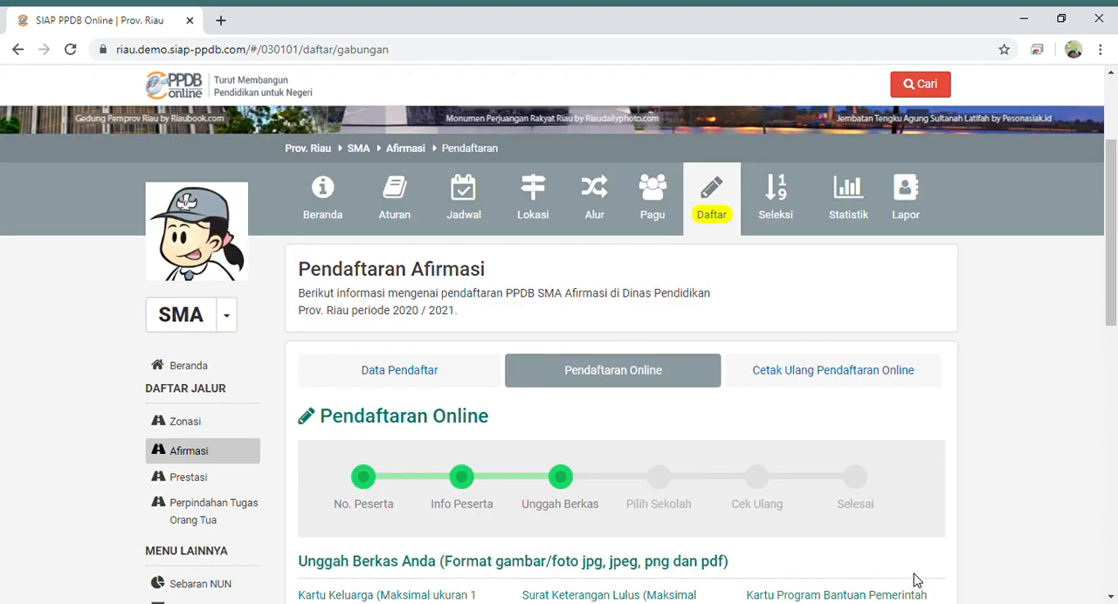
left_click_drag(1112, 317, 1112, 417)
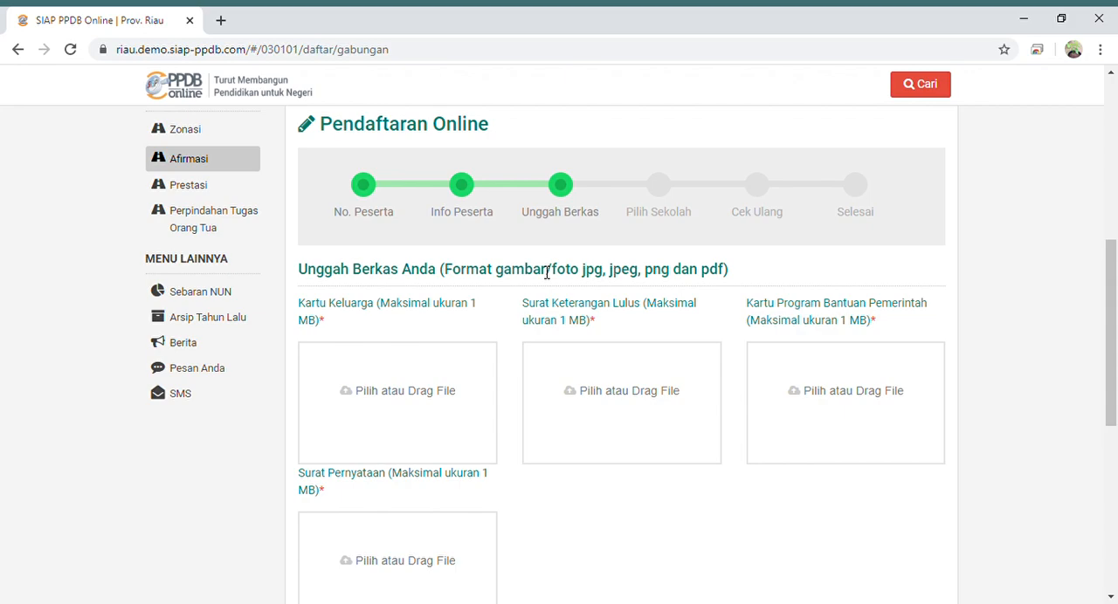
left_click(383, 395)
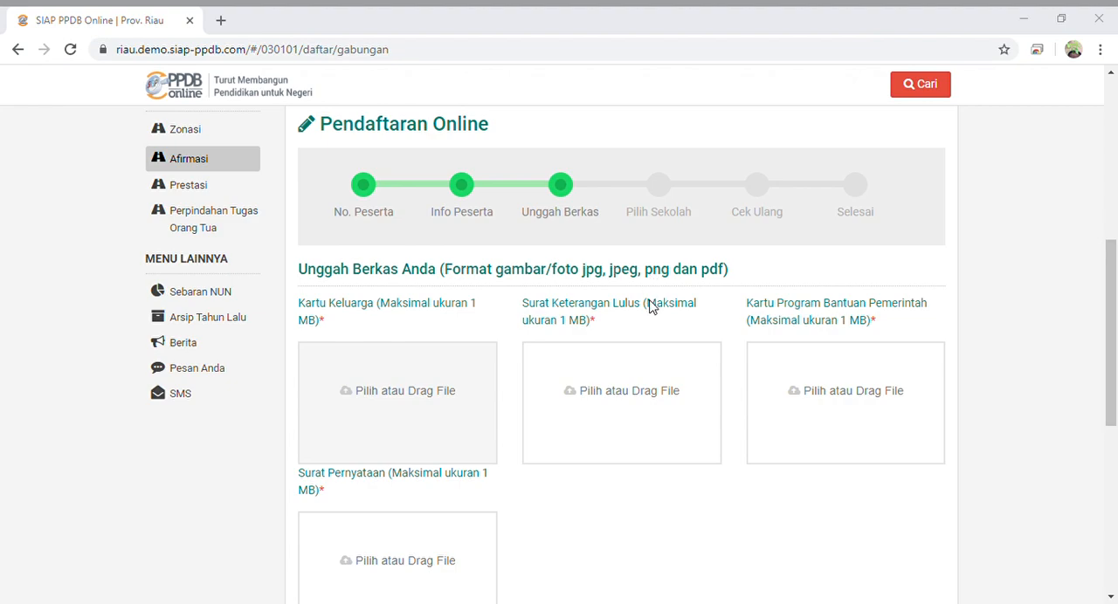
left_click(524, 531)
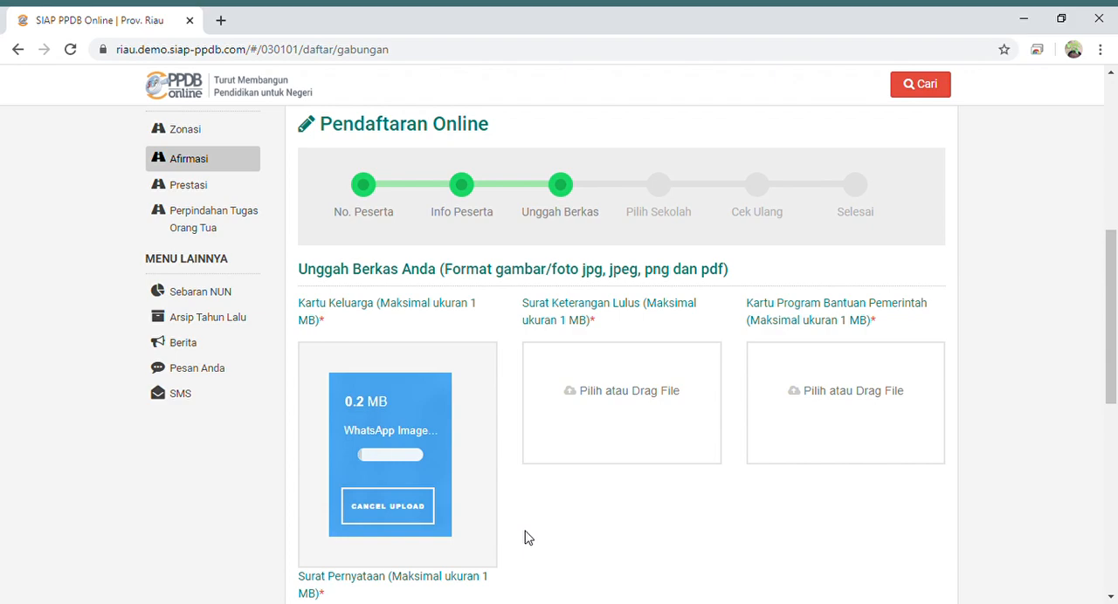
- Upload WhatsApp Image 2020-06-08 at 08.11.04.jpeg as the Surat Keterangan Lulus and WhatsApp Image 2020-06-08 at 08.11.06.jpeg as the Kartu Program Bantuan Pemerintah
left_click(594, 398)
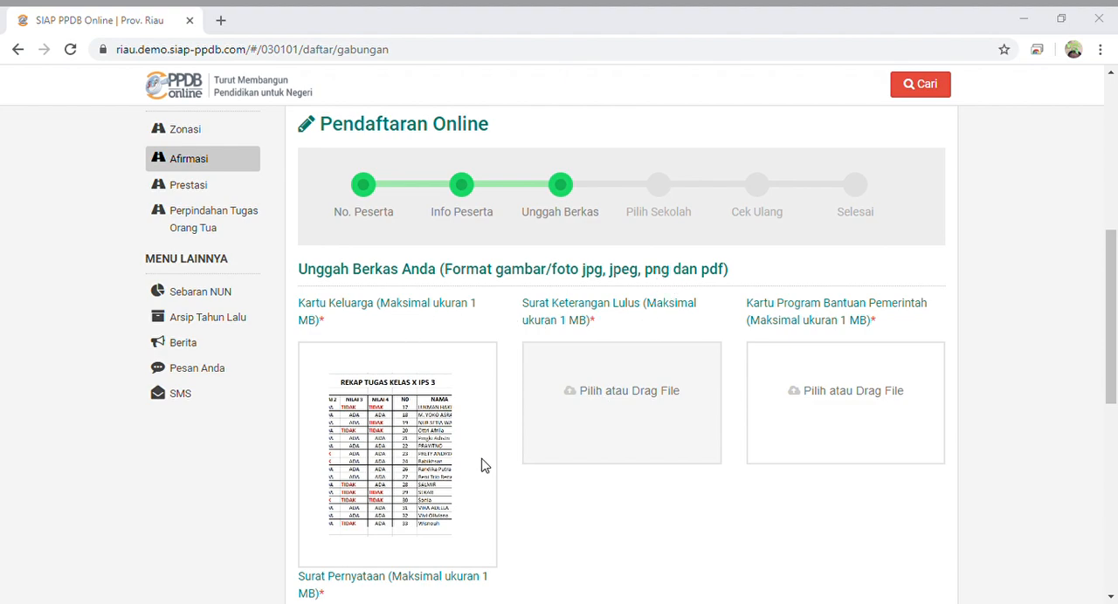
left_click(523, 527)
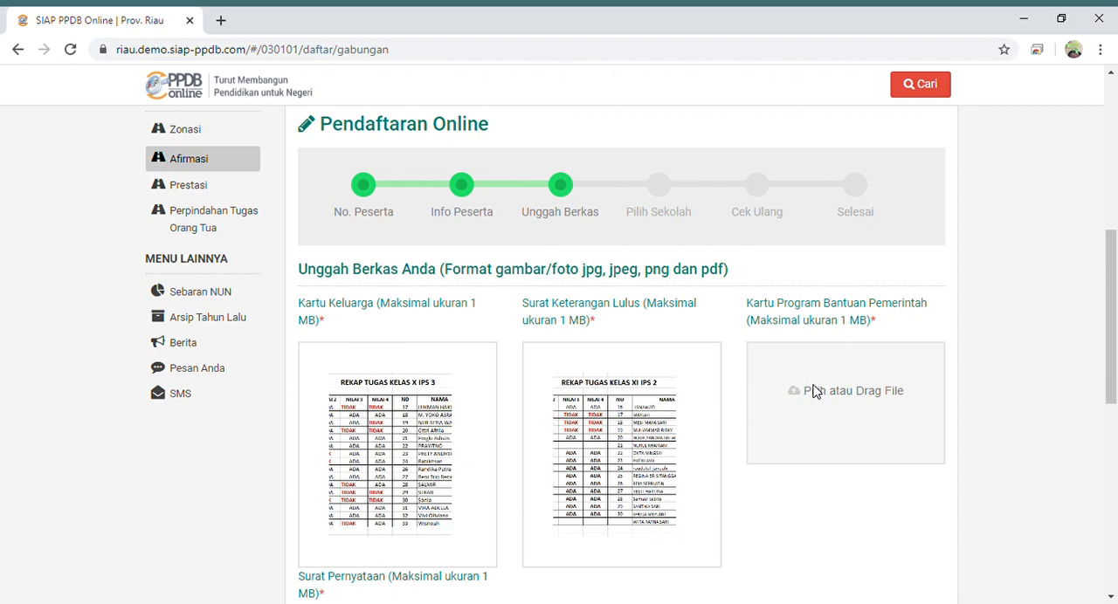
left_click(814, 391)
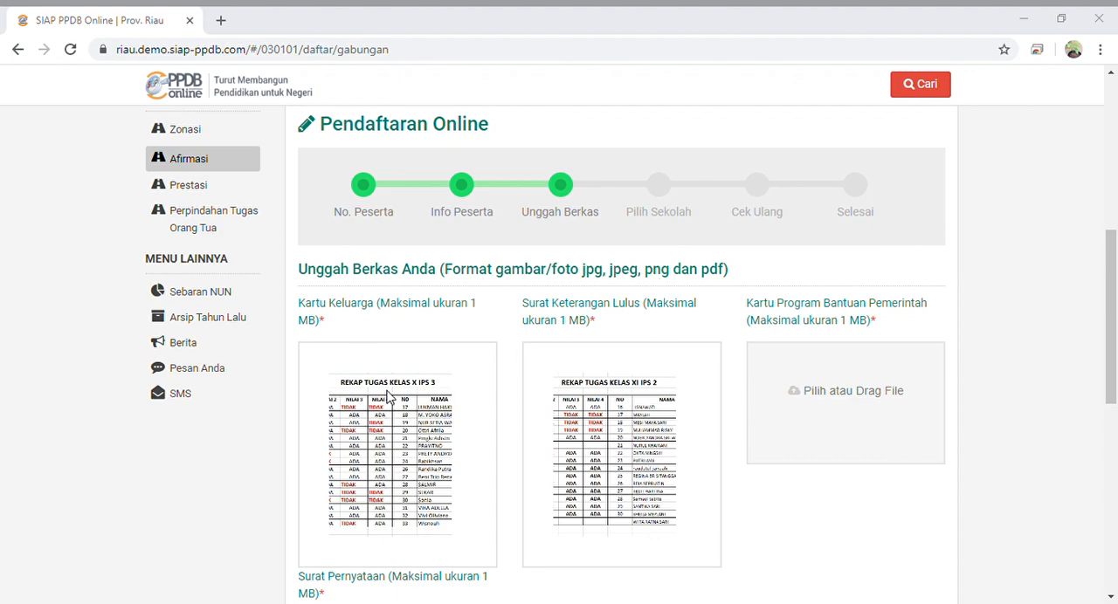
left_click(512, 531)
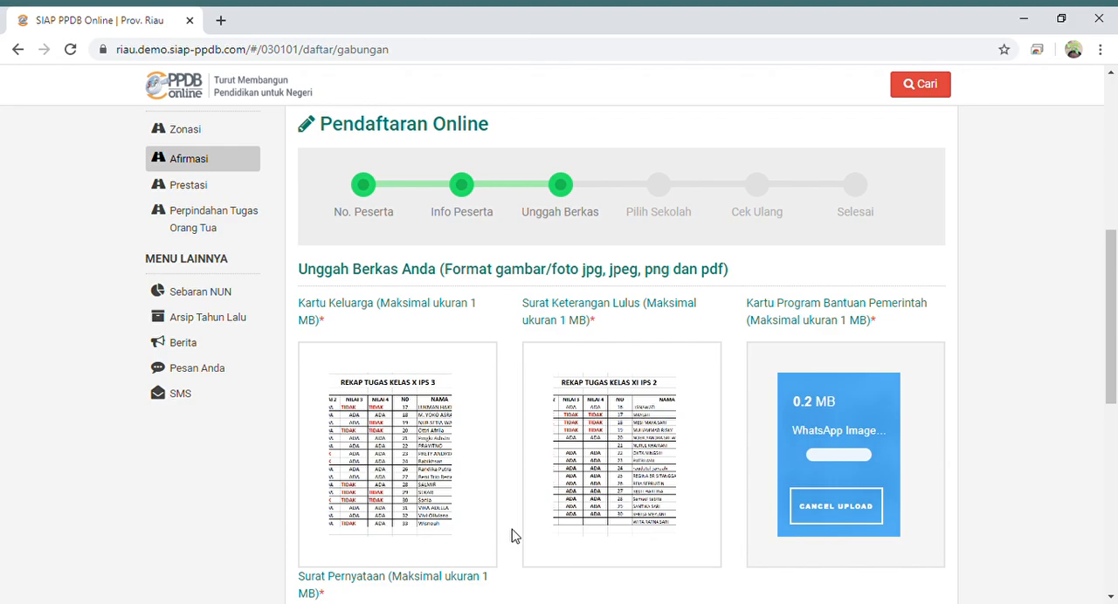
- Upload WhatsApp Image 2020-06-08 at 08.11.05.jpeg as the Surat Pernyataan
left_click_drag(1114, 319, 1113, 364)
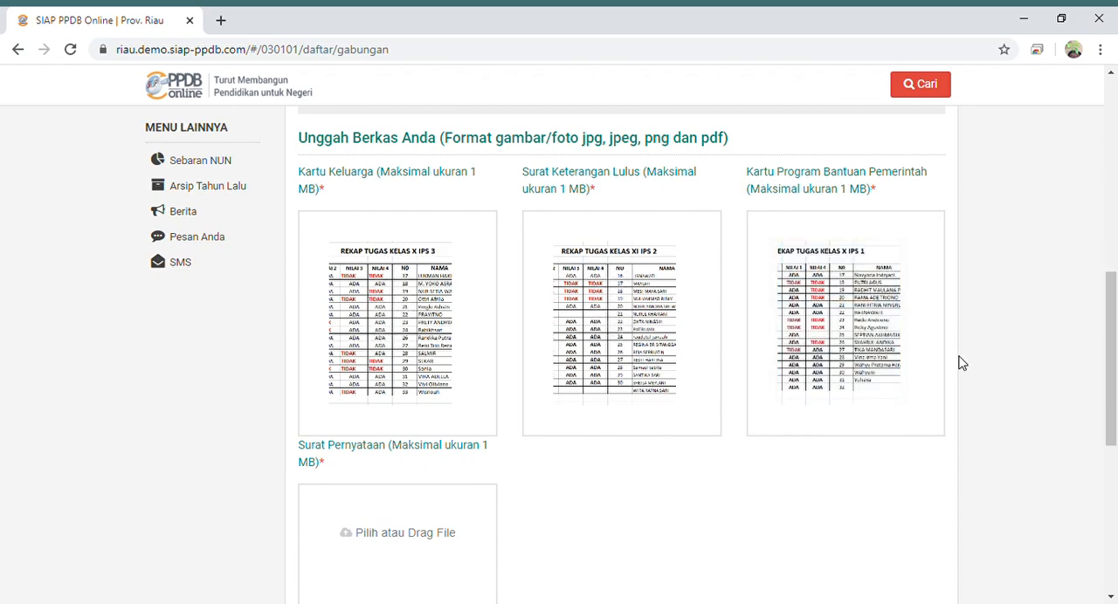
mouse_move(856, 382)
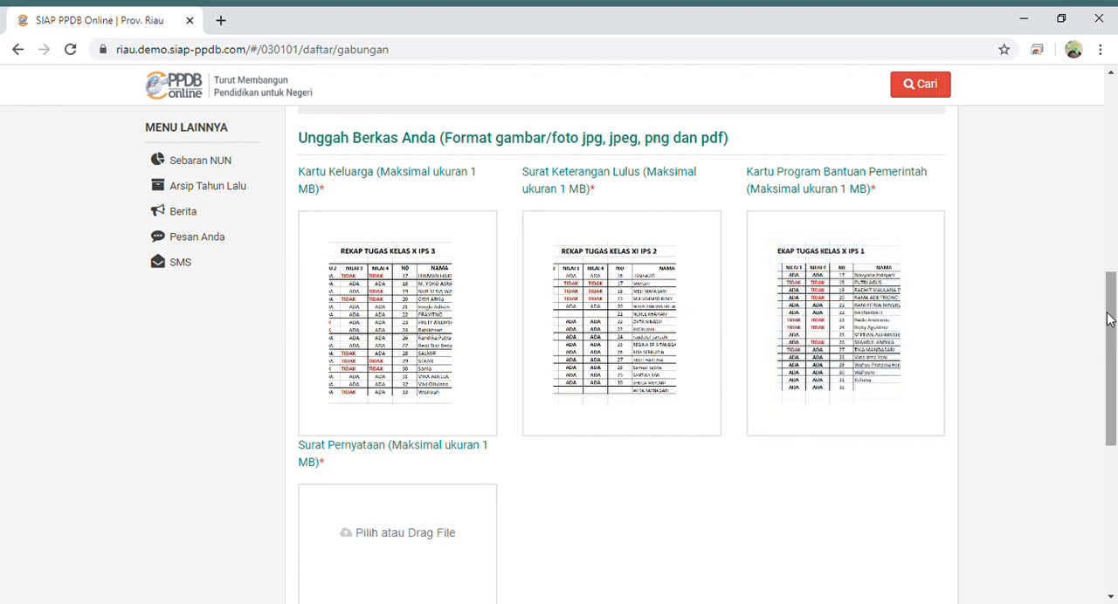
left_click_drag(1113, 314, 1112, 367)
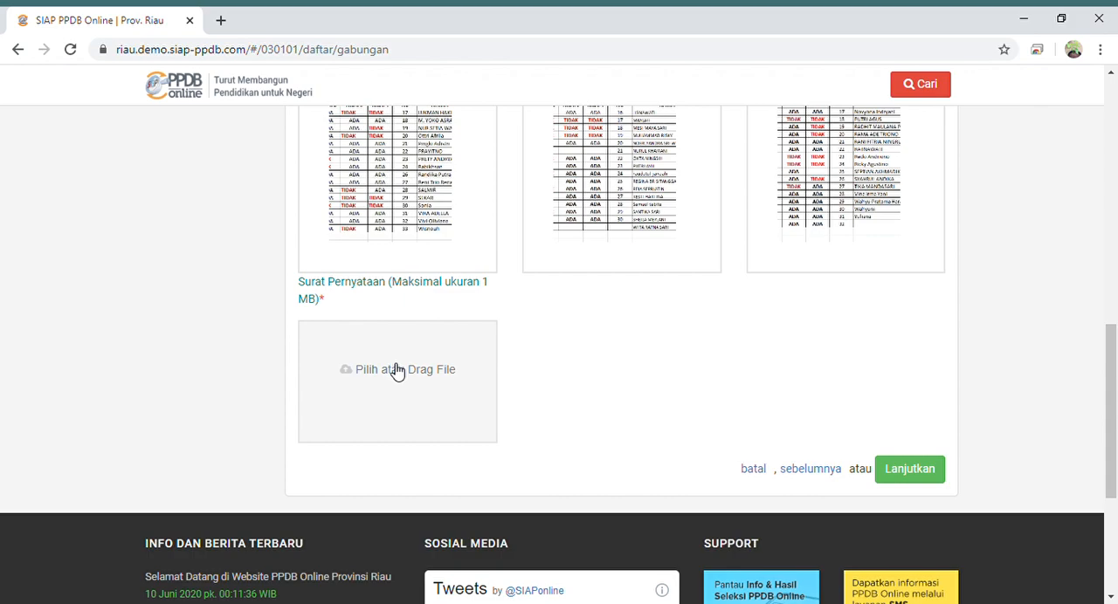
left_click(391, 369)
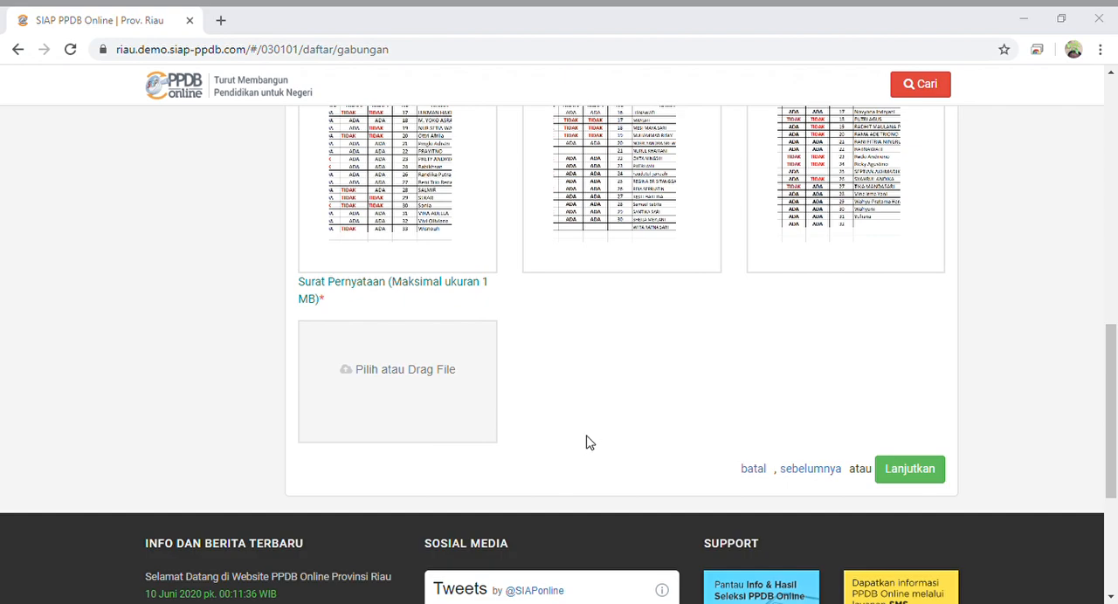
left_click(533, 540)
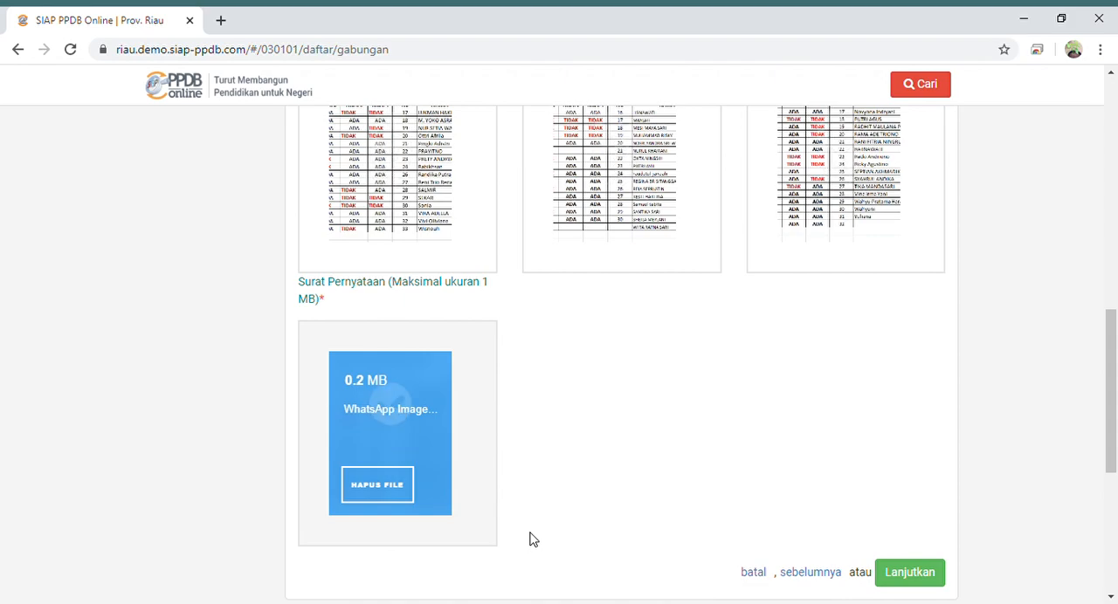
- Check the four uploaded documents and continue to the Pilih Sekolah stage
left_click_drag(1111, 353, 1113, 321)
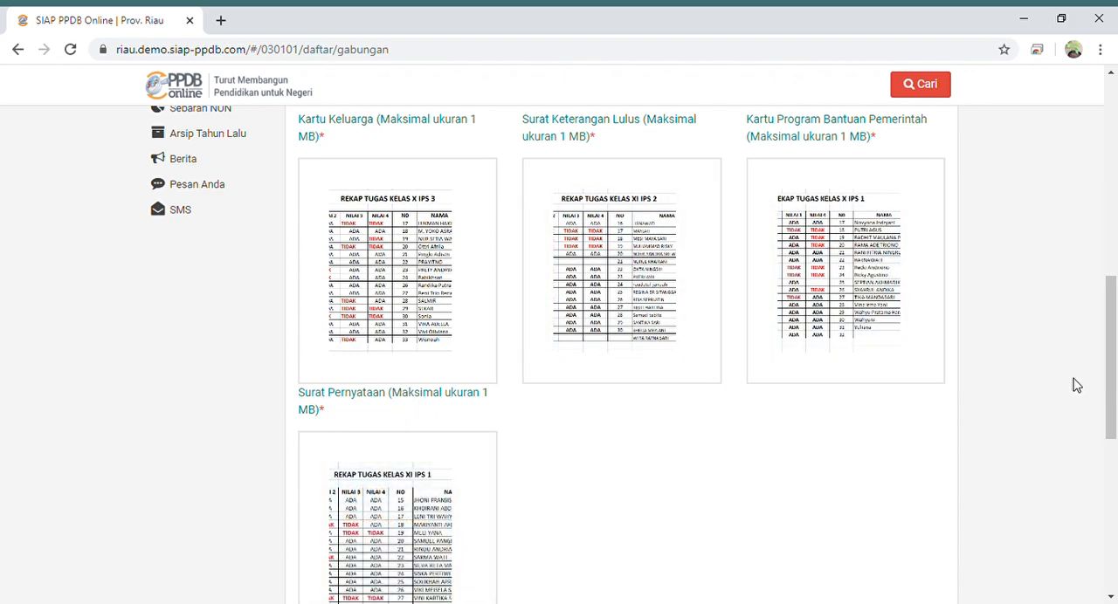
left_click_drag(1111, 350, 1111, 388)
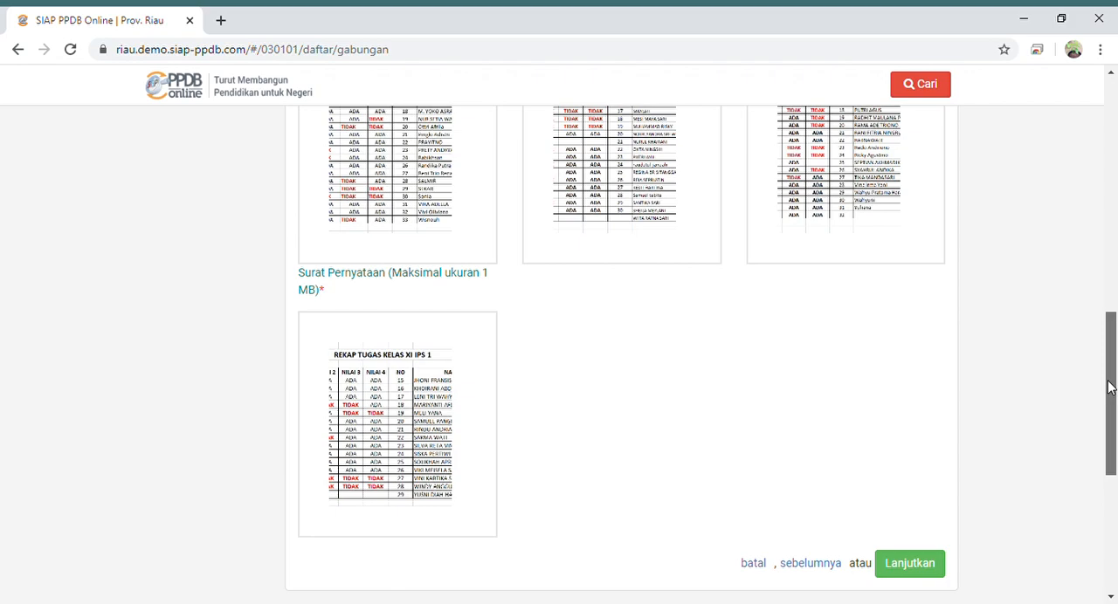
left_click_drag(1111, 387, 1110, 403)
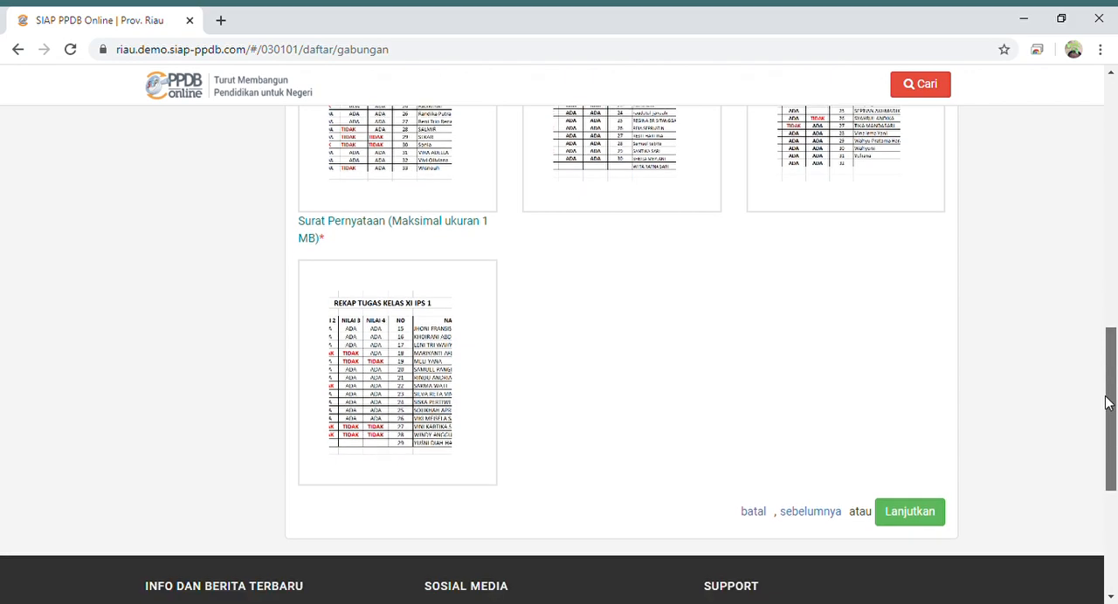
left_click(921, 515)
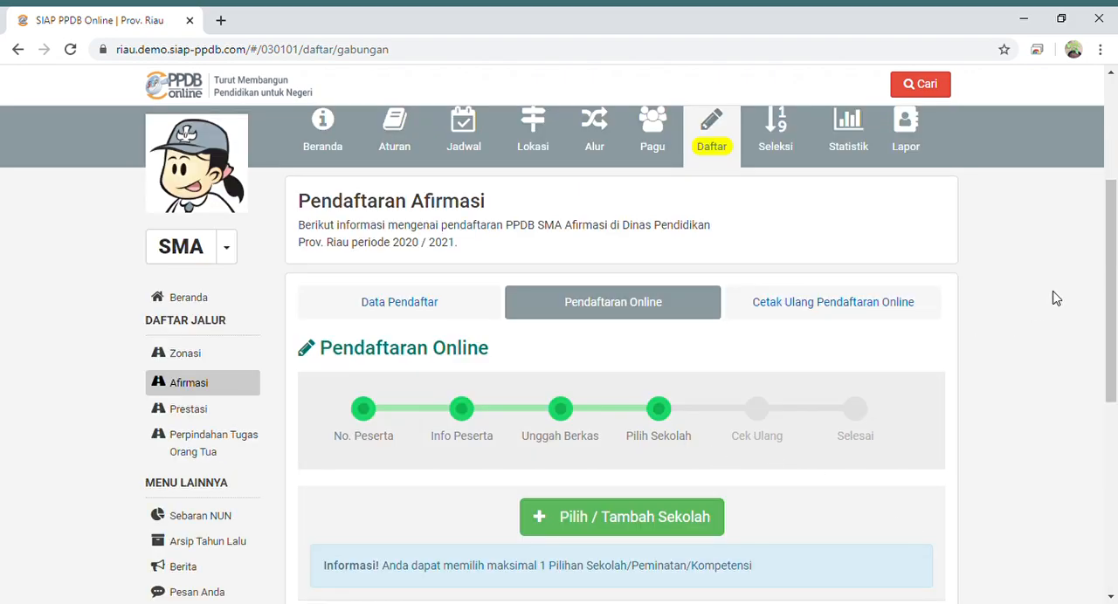
- Open the list of available schools and page through it to page 10
left_click_drag(1110, 267, 1111, 334)
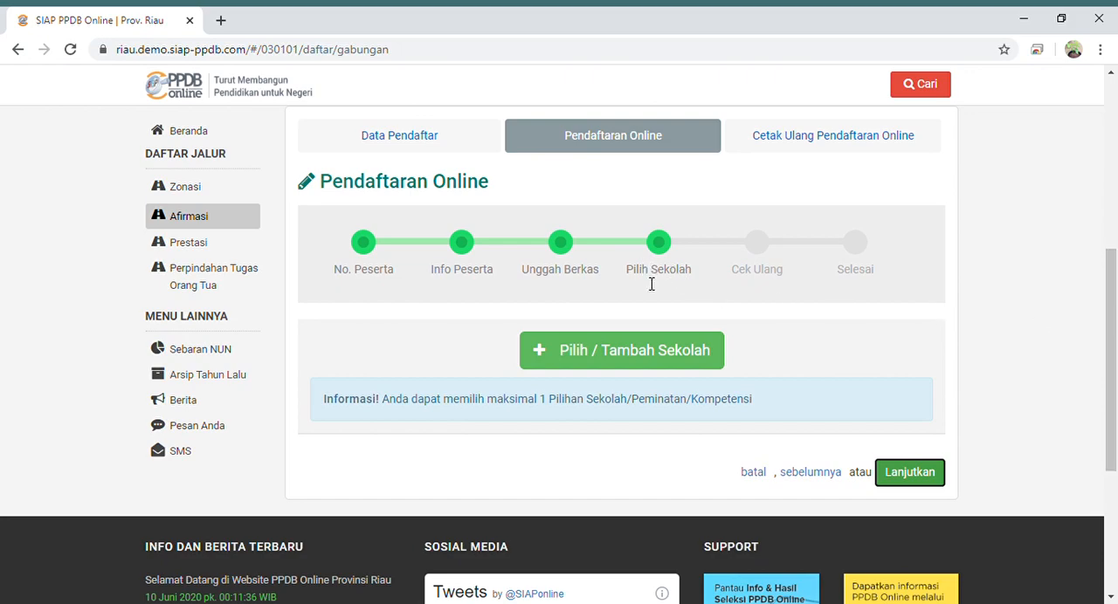
left_click(614, 349)
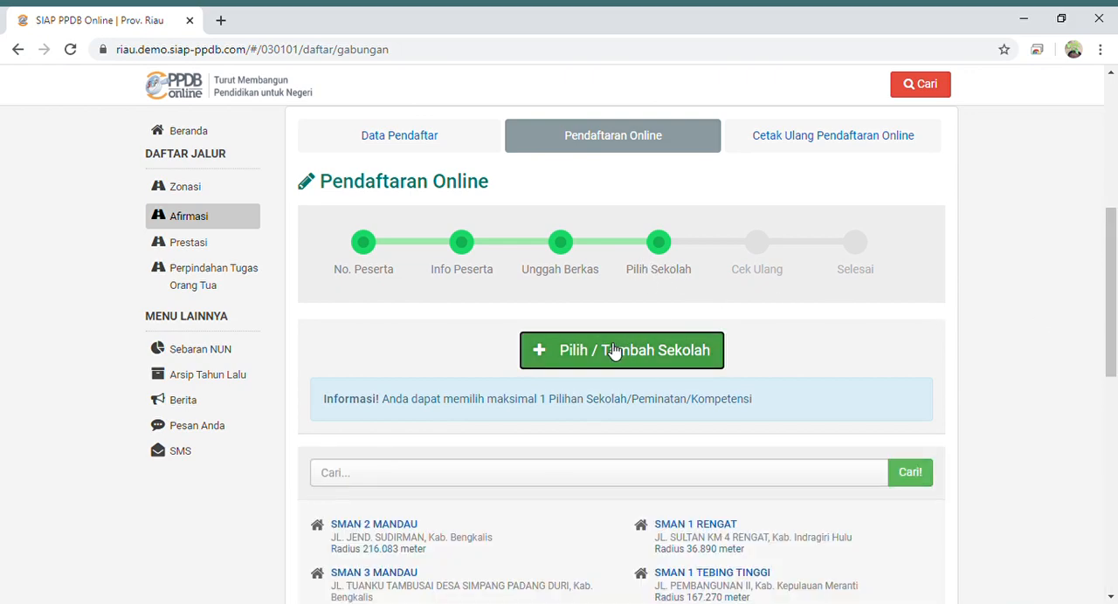
left_click_drag(1108, 297, 1116, 394)
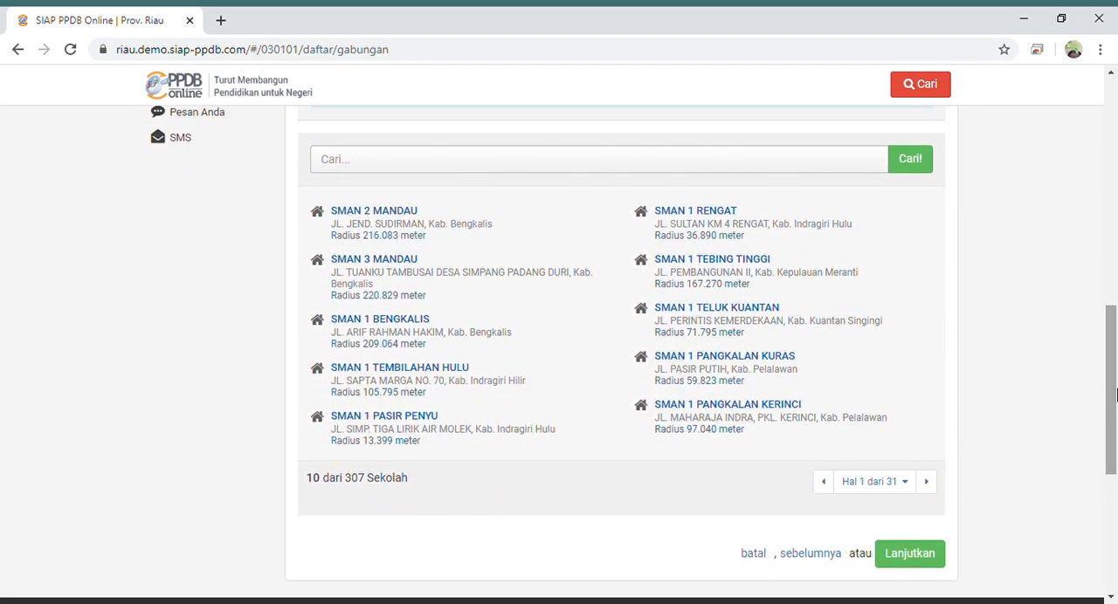
left_click(927, 482)
left_click(931, 480)
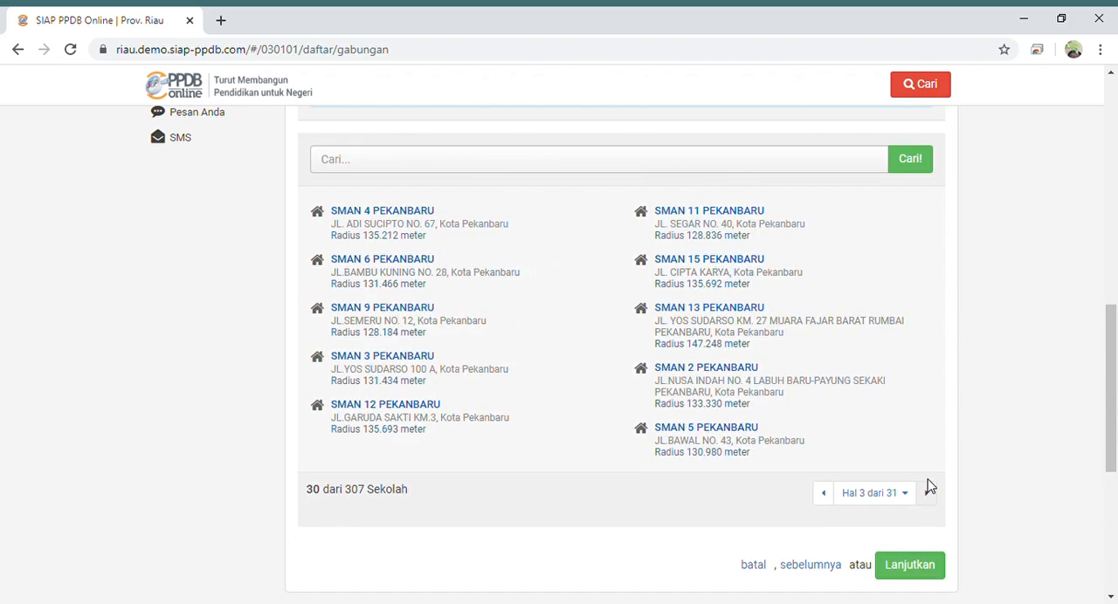
left_click(929, 491)
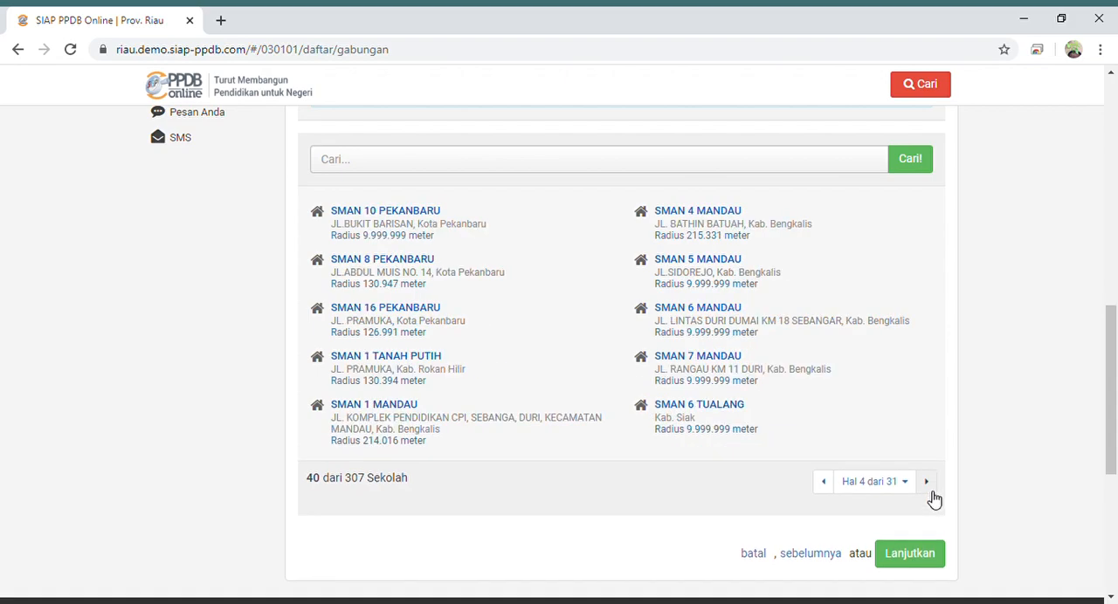
left_click(933, 499)
left_click(933, 499)
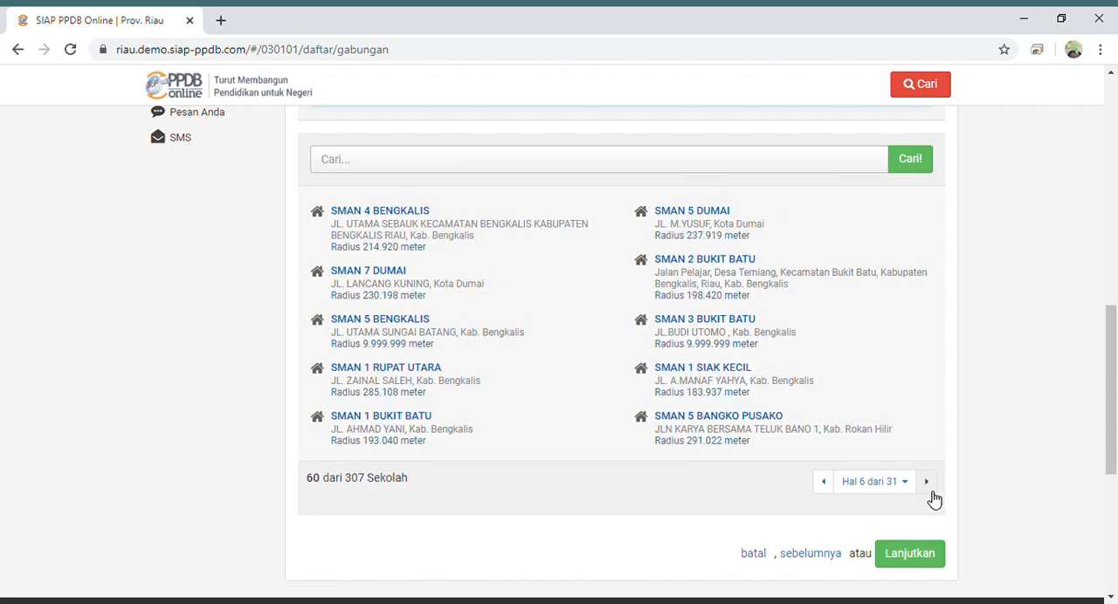
left_click(933, 499)
left_click(933, 499)
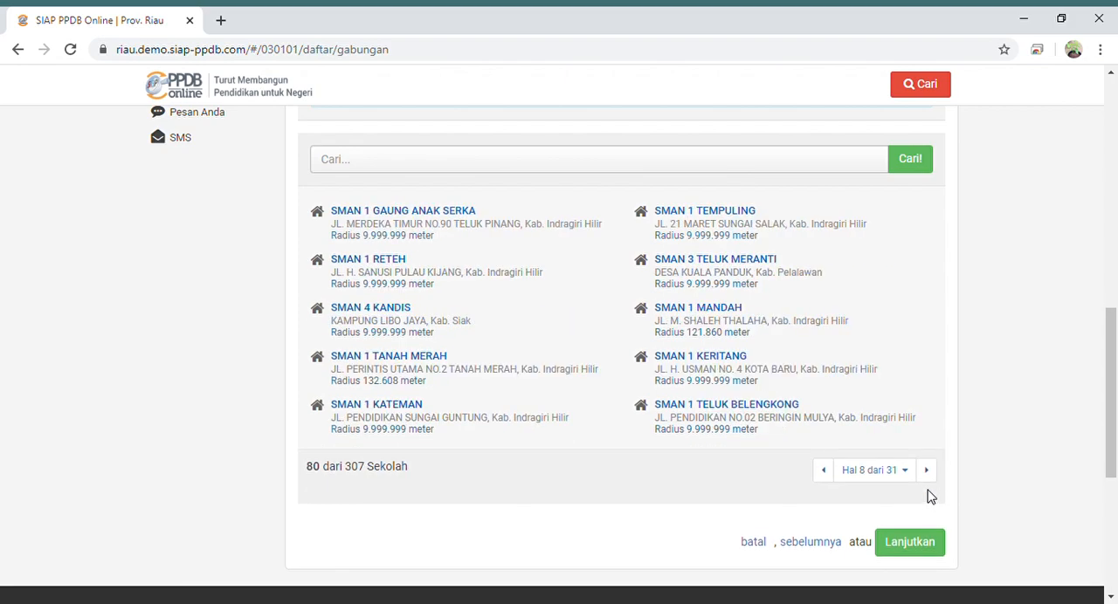
left_click(931, 477)
left_click(933, 480)
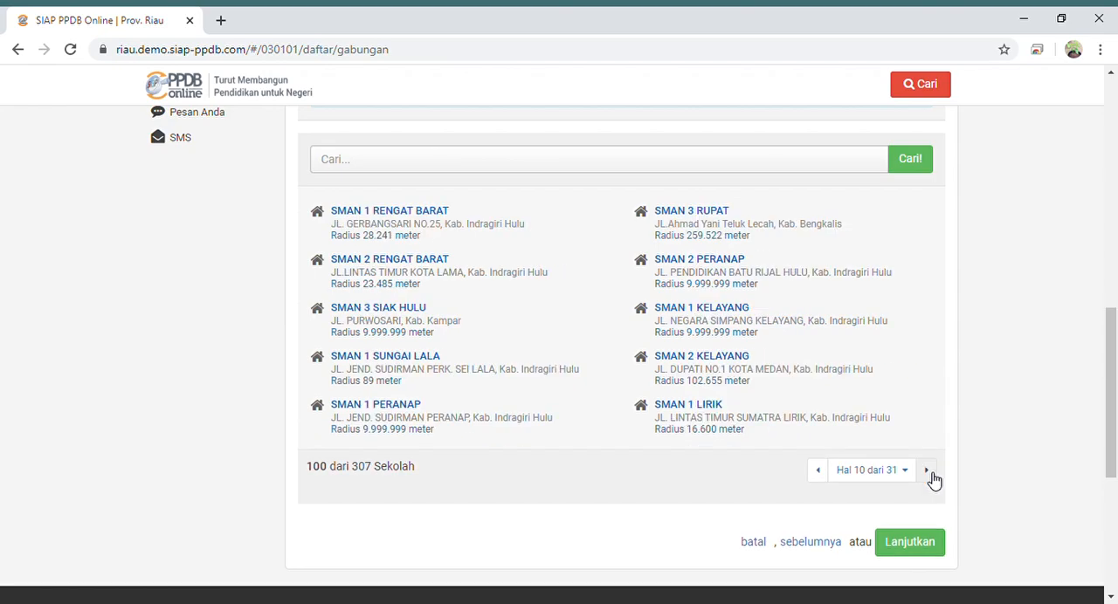
- Choose SMAN 1 SUNGAI LALA with Semua Kompetensi, save the choice and continue to the Cek Ulang stage
left_click(405, 358)
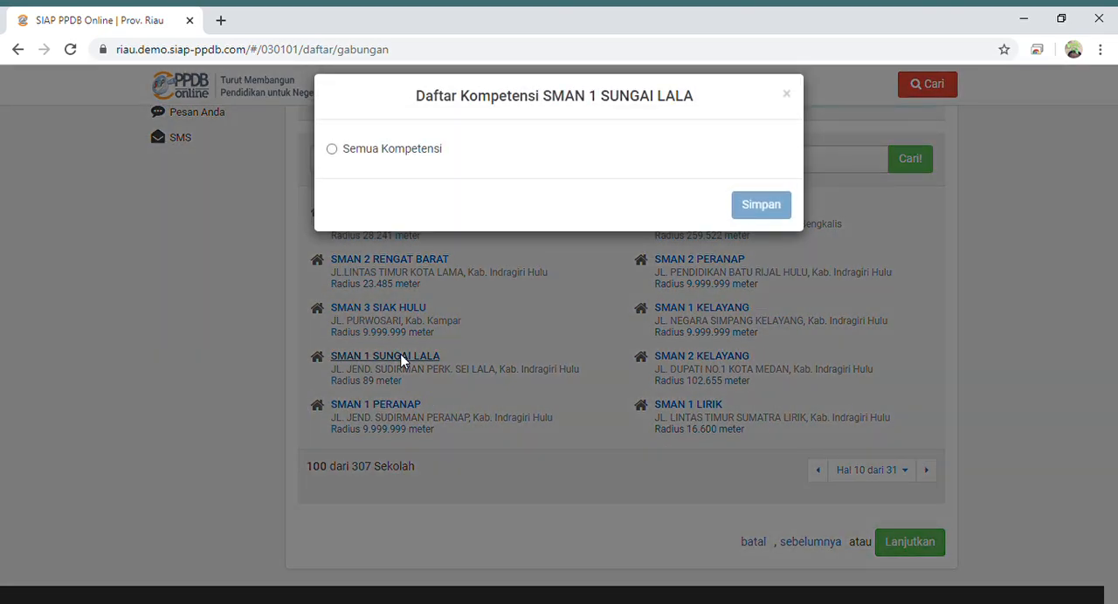
left_click(332, 150)
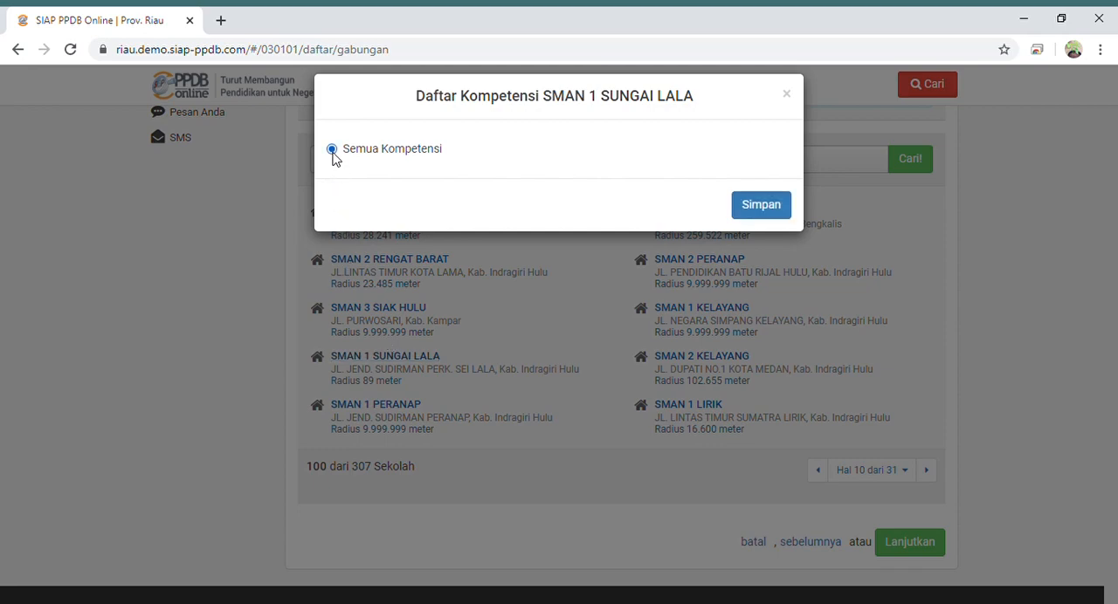
left_click(749, 216)
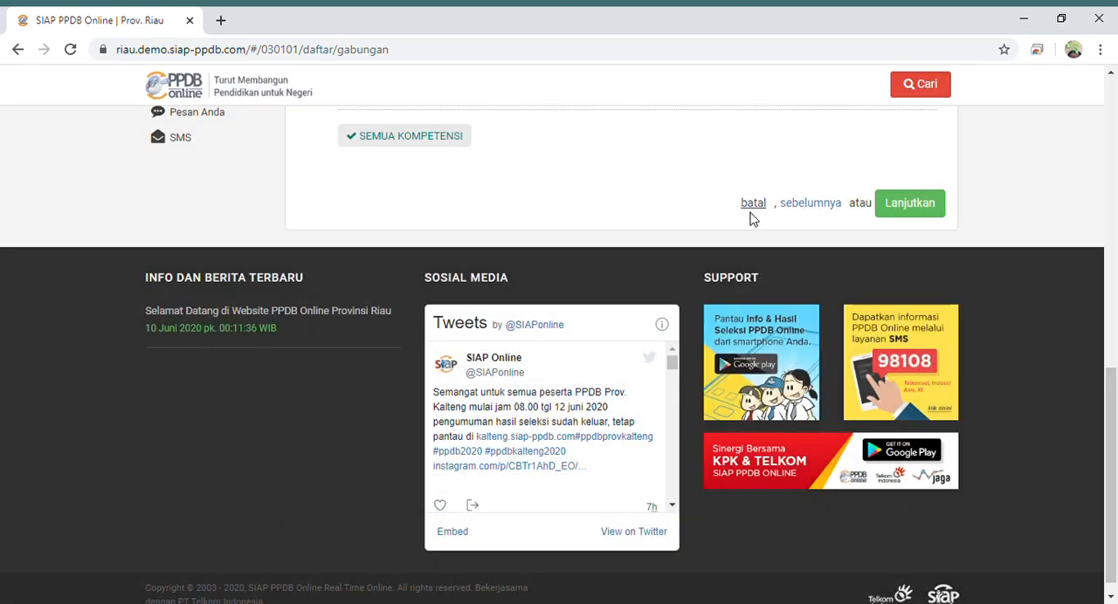
left_click(909, 205)
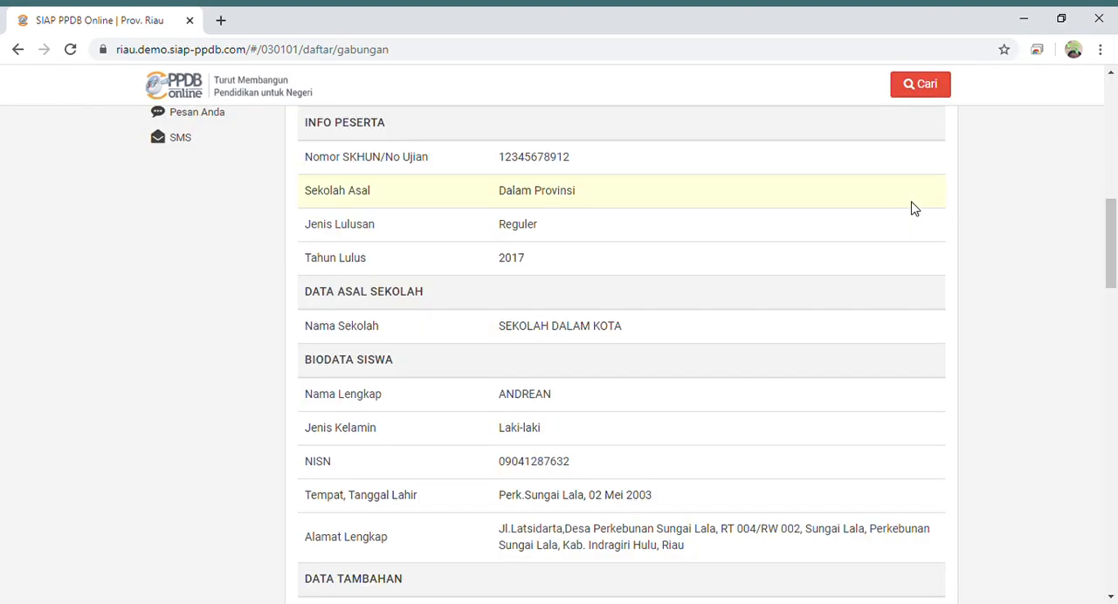
- Review the registration summary from the participant data to the uploaded files, viewing and closing the Kartu Keluarga image
left_click_drag(1113, 223, 1115, 298)
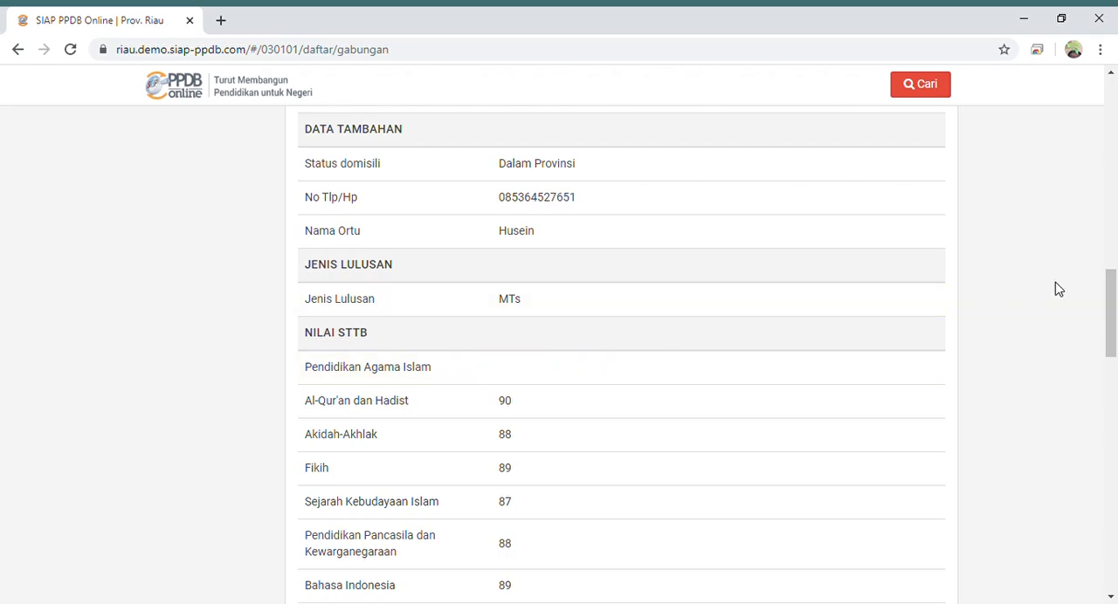
left_click_drag(1113, 285, 1114, 321)
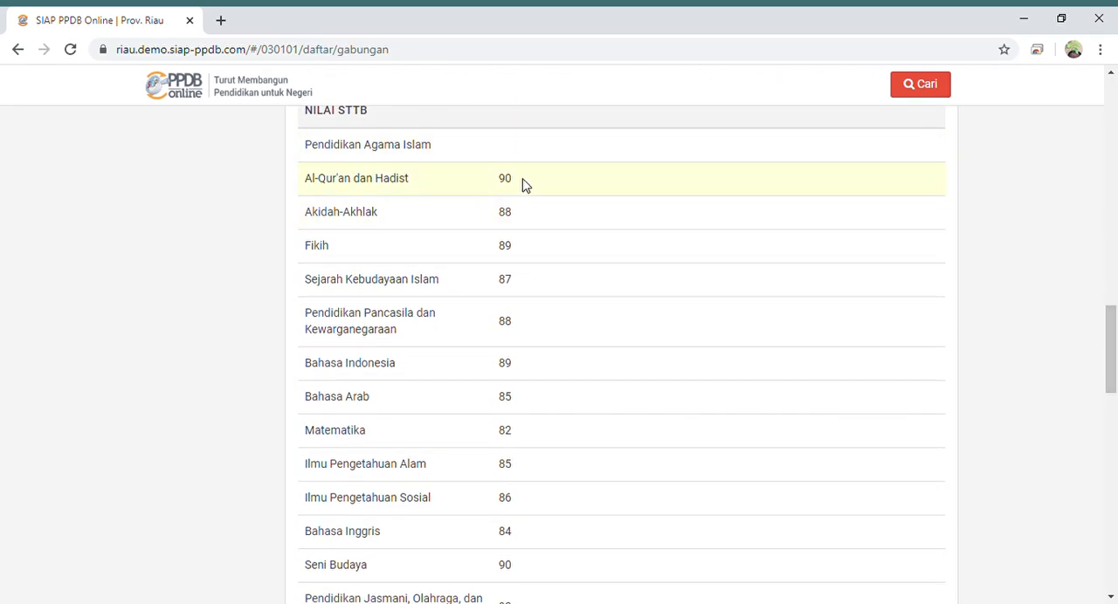
left_click_drag(1111, 304, 1113, 392)
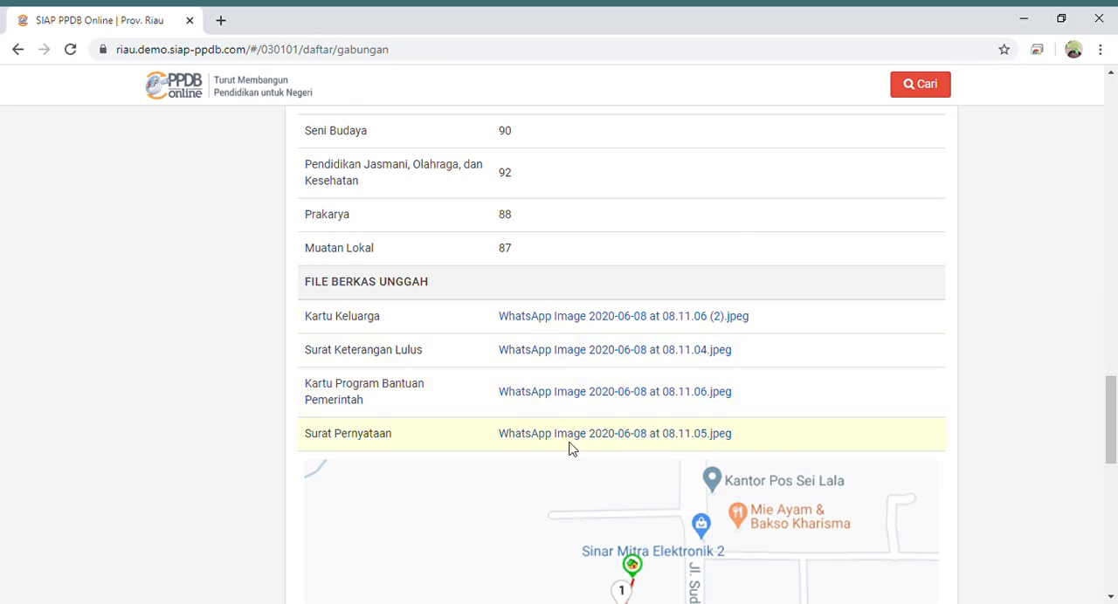
left_click(545, 318)
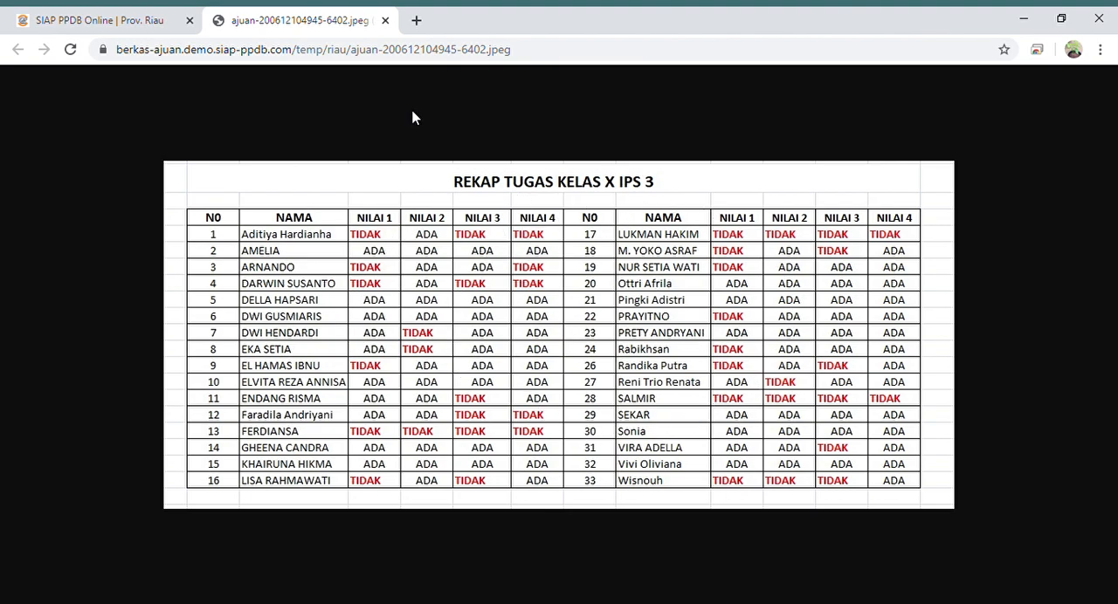
left_click(385, 21)
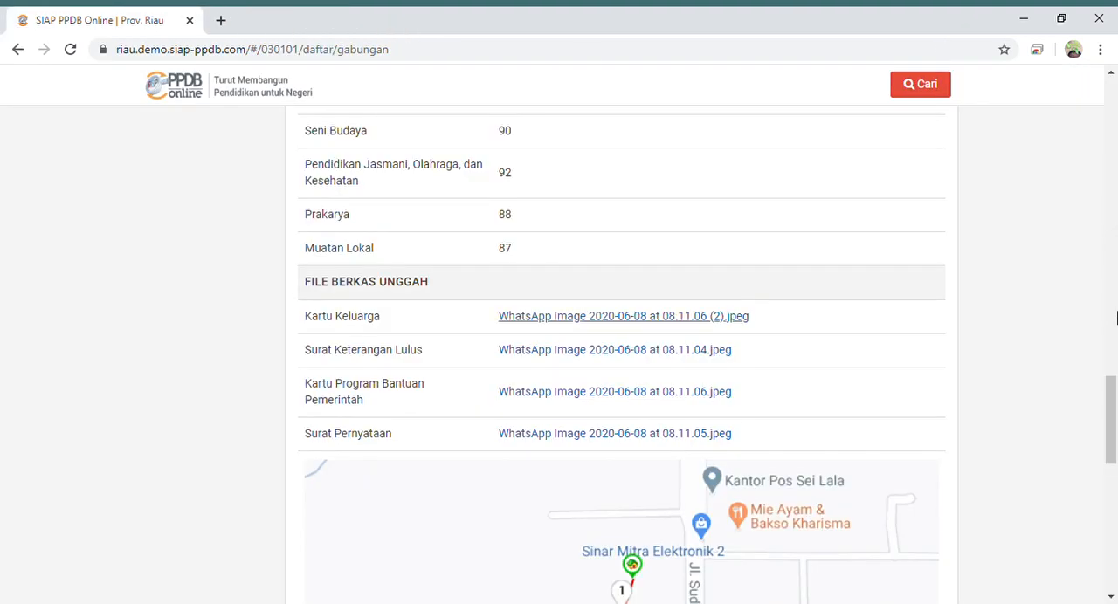
- Agree to the declaration below the school location map and submit the SMA Afirmasi registration from the Cek Ulang stage
left_click_drag(1112, 401, 1114, 467)
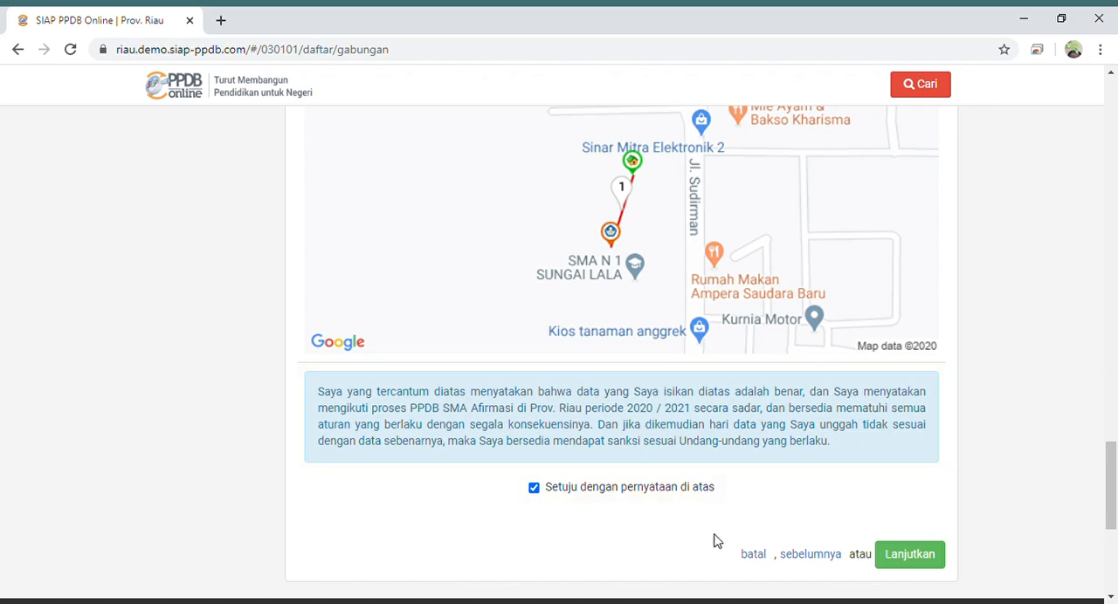
left_click(903, 563)
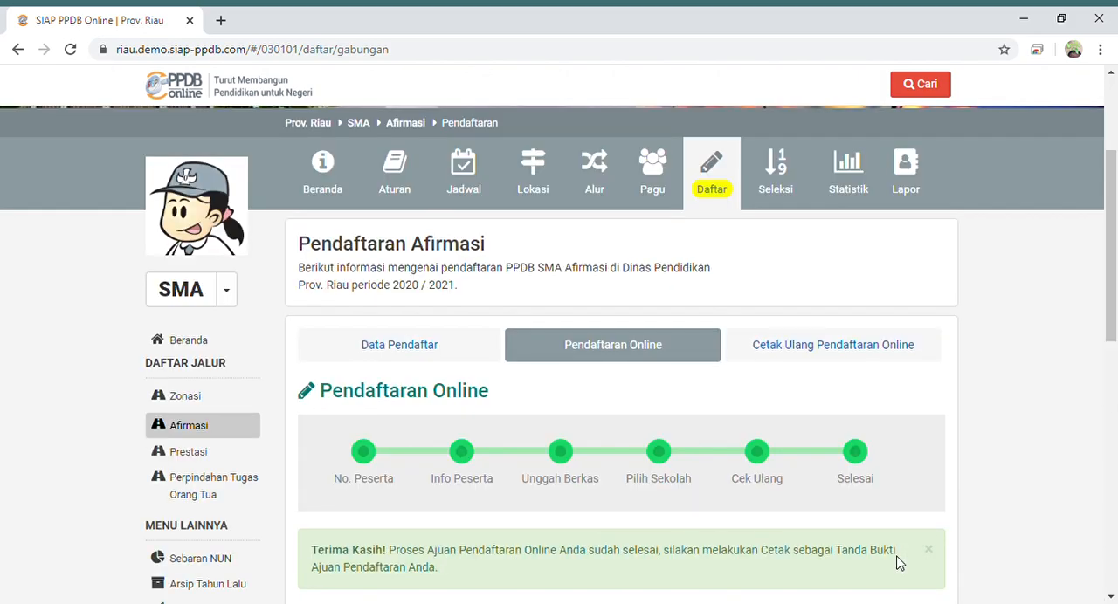
- Open the printable Bukti Ajuan Pendaftaran, view it without printing or saving, and close both the proof and the completed registration
left_click_drag(1114, 303, 1115, 428)
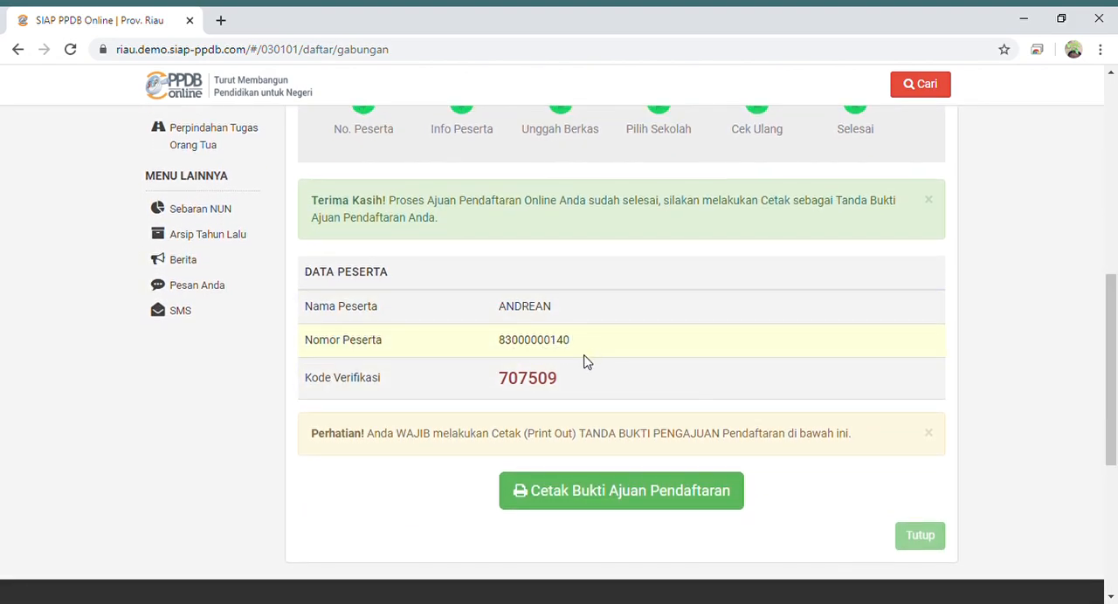
left_click_drag(1112, 339, 1112, 368)
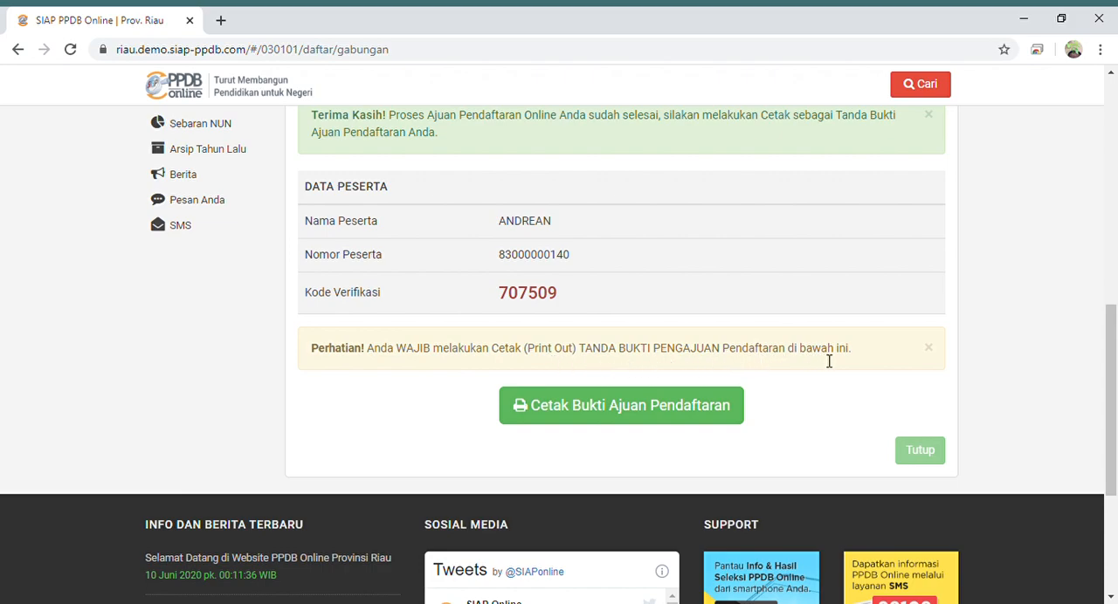
left_click(590, 408)
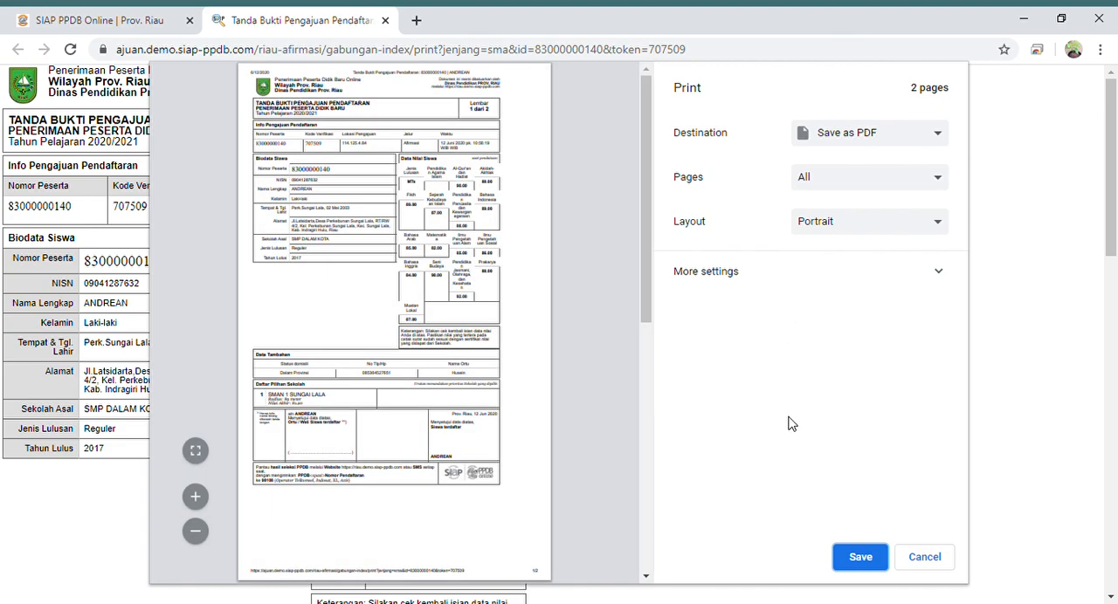
left_click(928, 559)
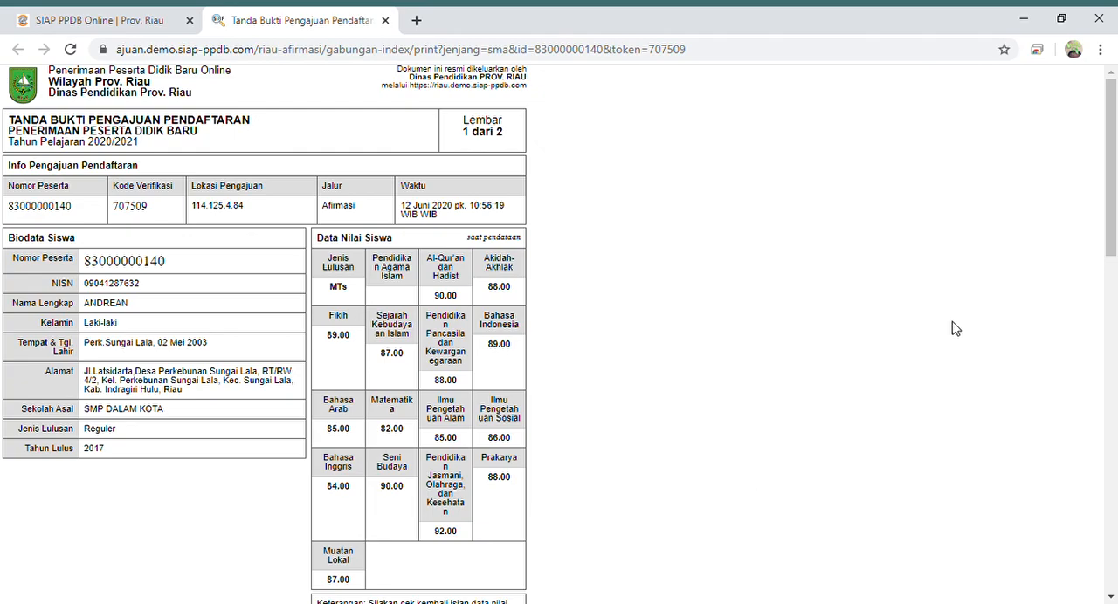
mouse_move(1113, 165)
left_mouse_down()
mouse_move(1116, 399)
mouse_move(1099, 210)
mouse_move(1115, 156)
mouse_move(1115, 447)
mouse_move(1105, 149)
left_mouse_up()
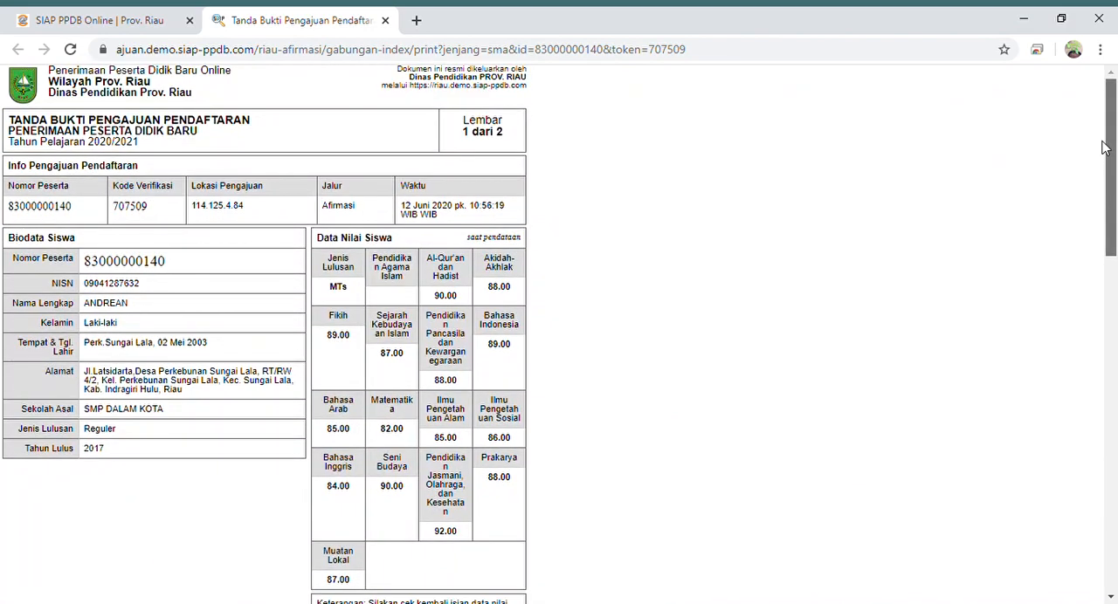
left_click(385, 20)
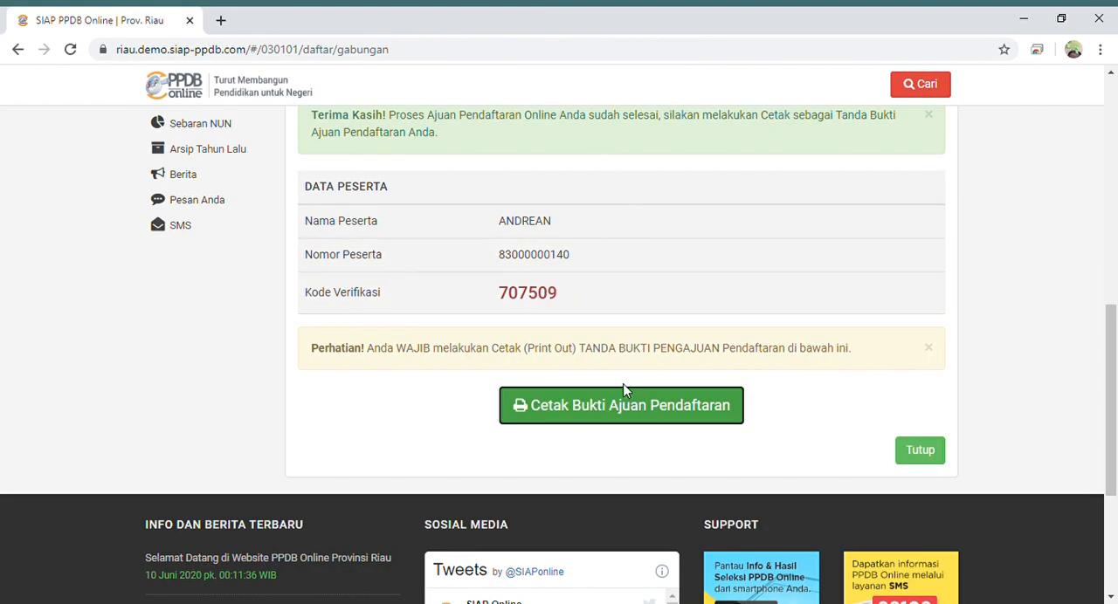
left_click(929, 452)
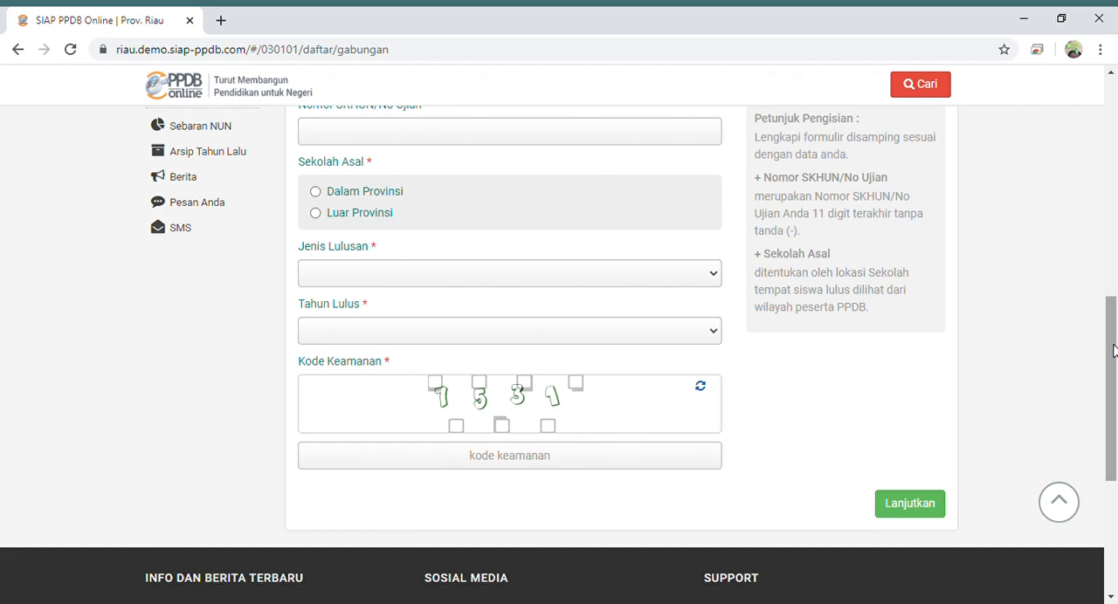
- Look over the blank No. Peserta form and try to continue without filling in any fields
left_click_drag(1112, 350, 1114, 324)
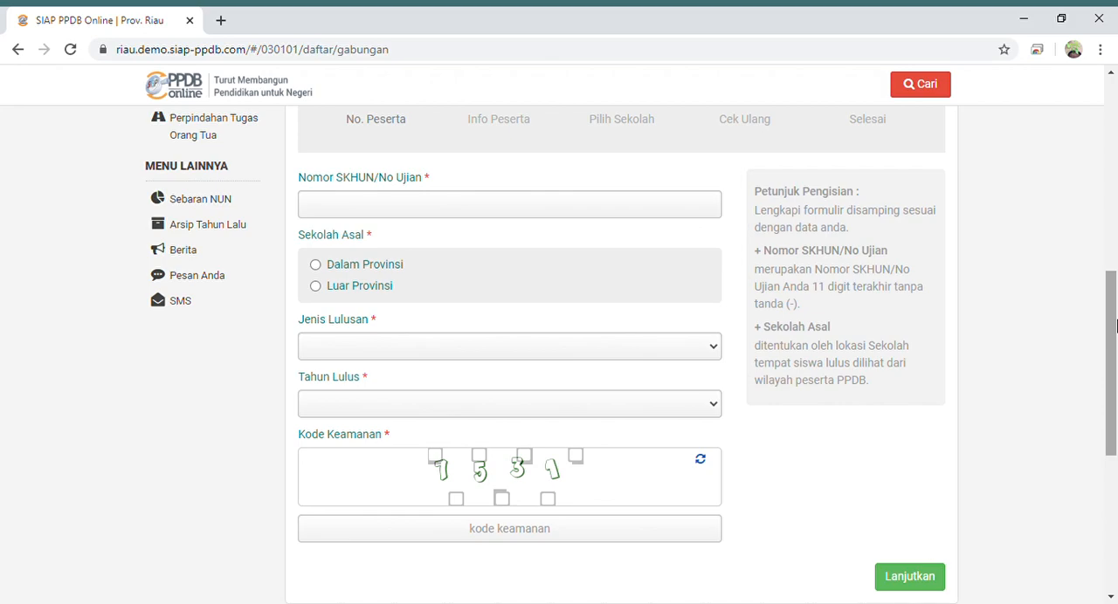
left_click_drag(1116, 325, 1113, 216)
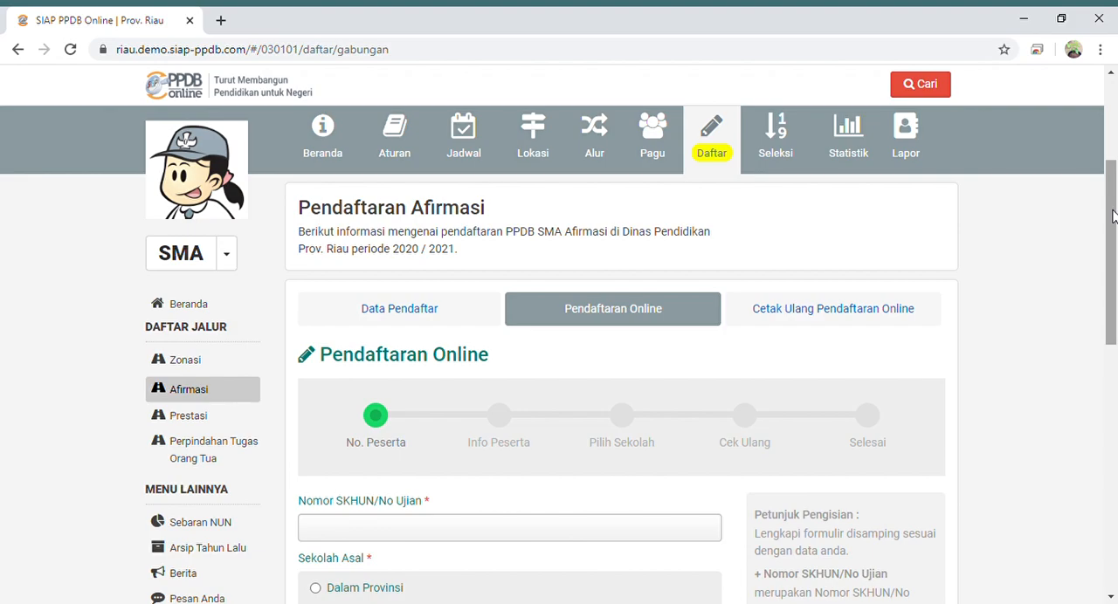
left_click_drag(1113, 216, 1116, 349)
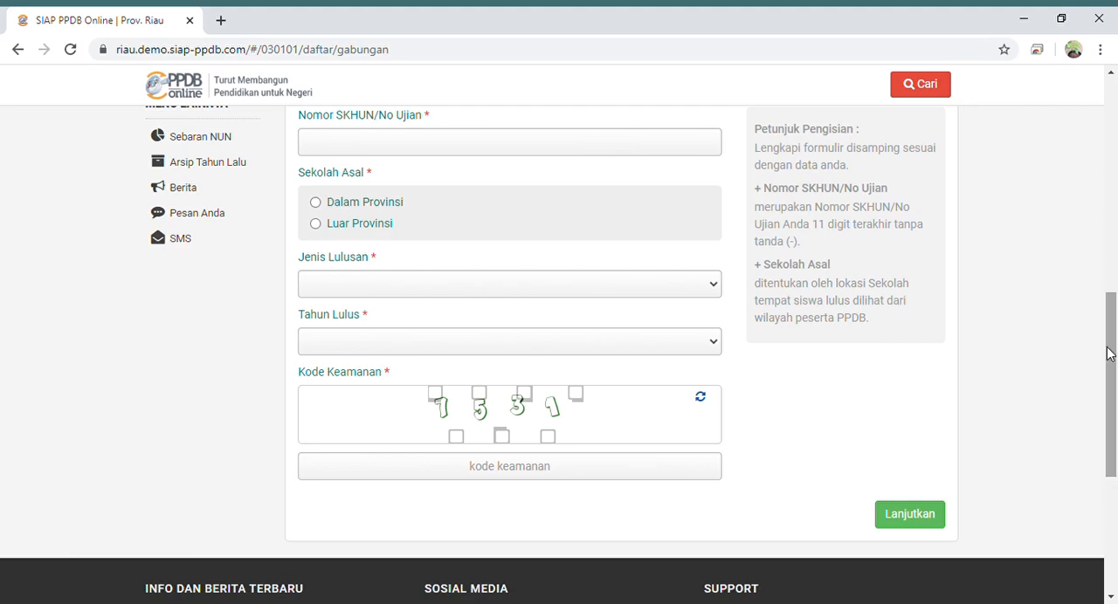
left_click(908, 517)
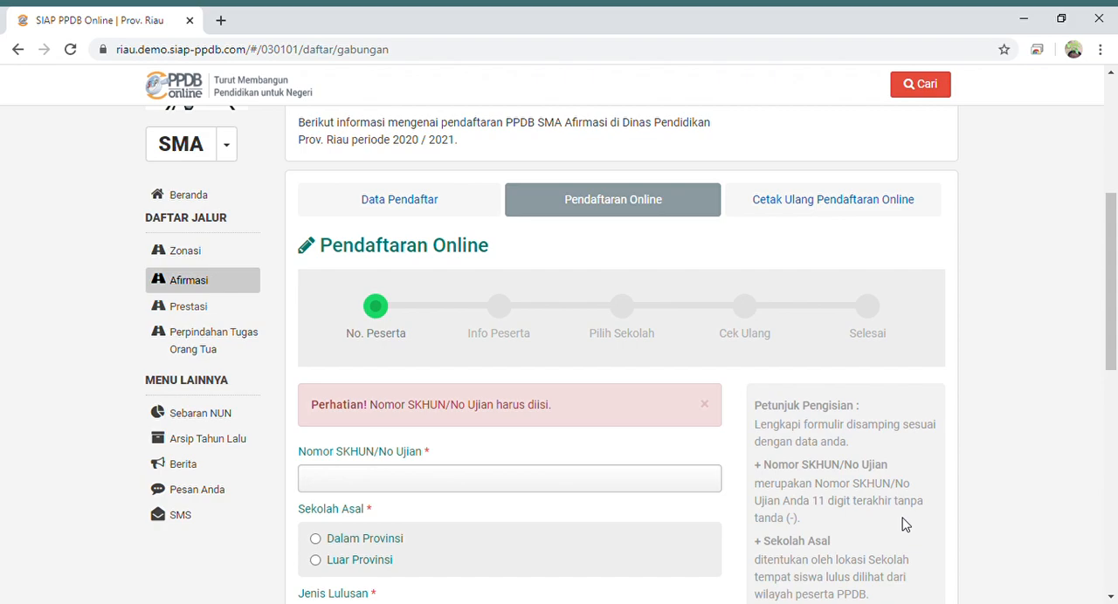